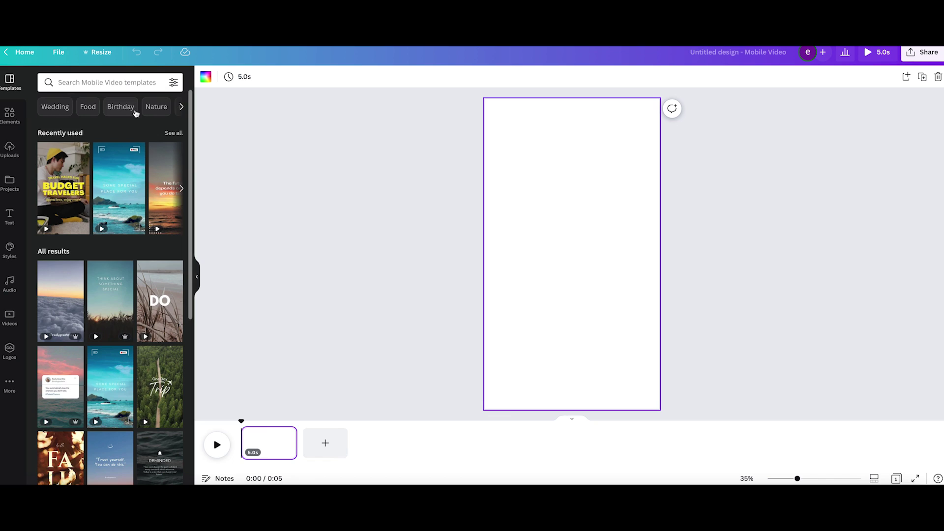
Step: Place the 6.5s camera-holding clip from uploaded videos on the page, centred and enlarged
left_click(10, 149)
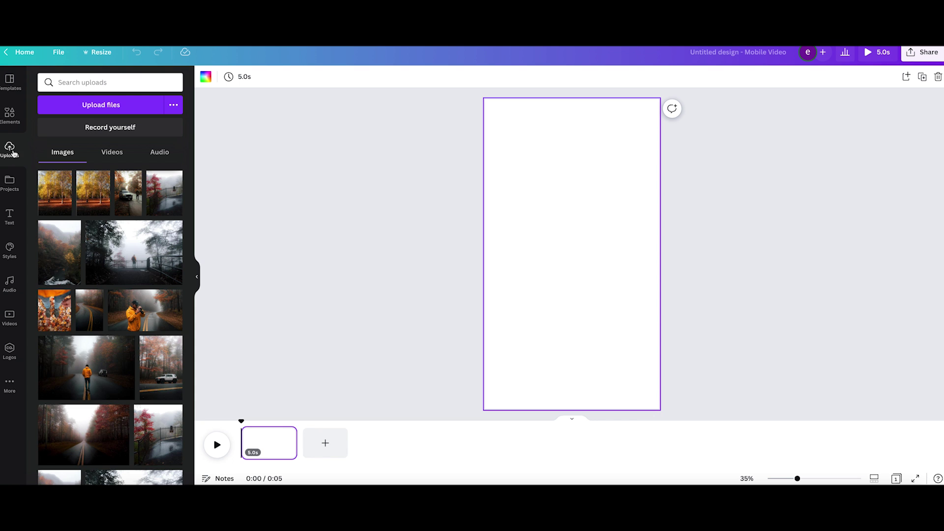
left_click(109, 153)
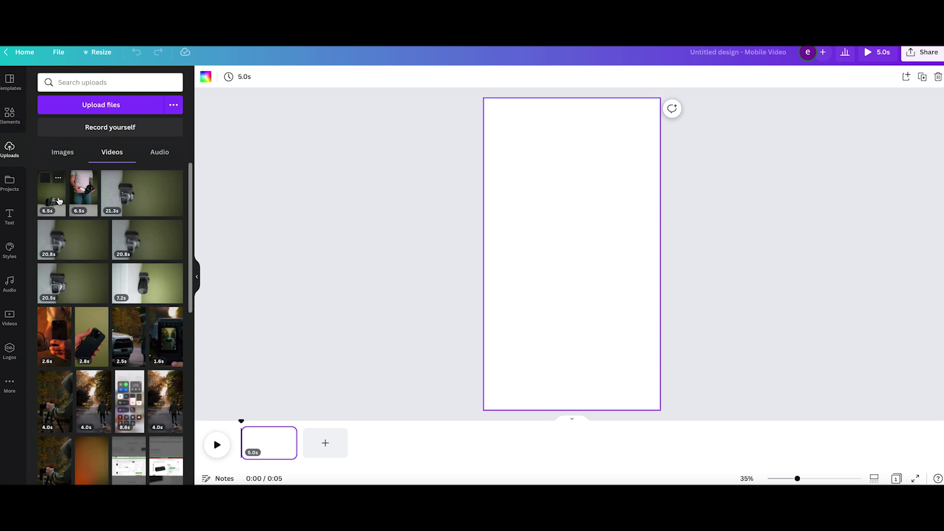
left_click_drag(81, 200, 540, 225)
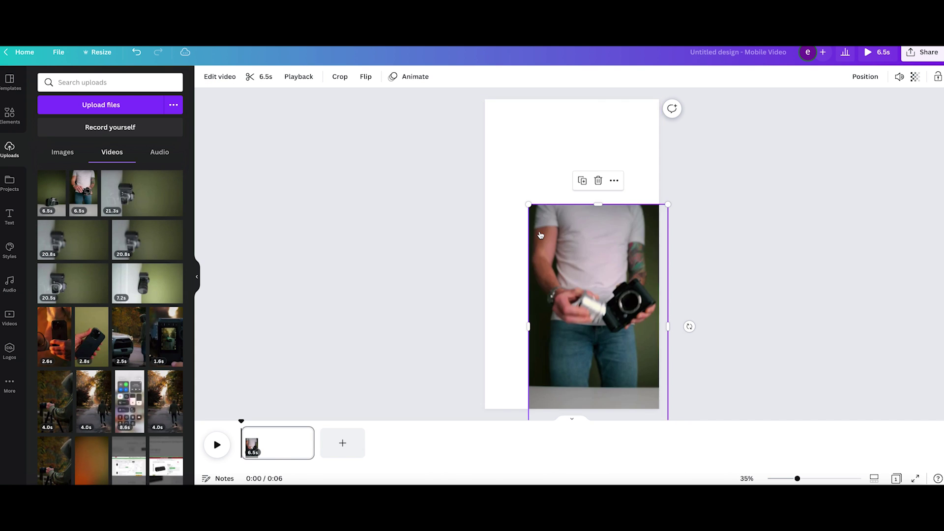
left_click_drag(589, 260, 563, 191)
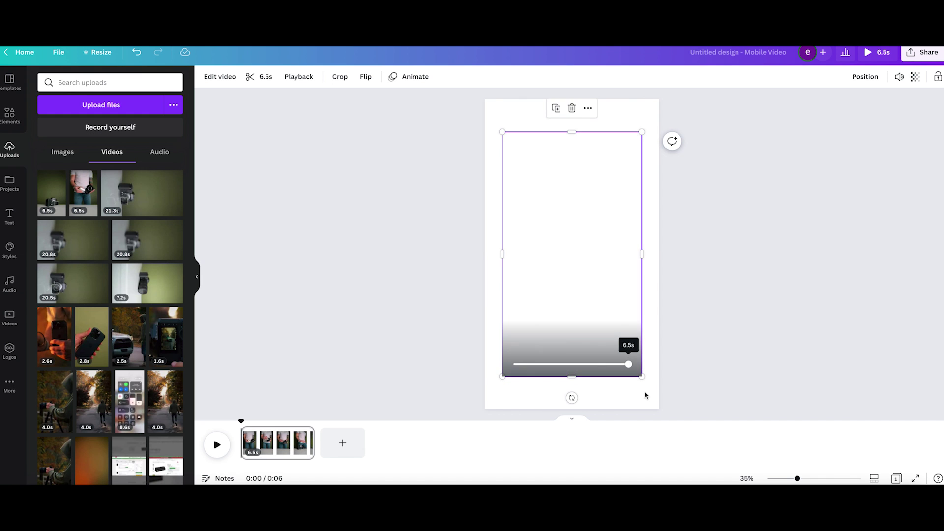
left_click_drag(644, 377, 668, 408)
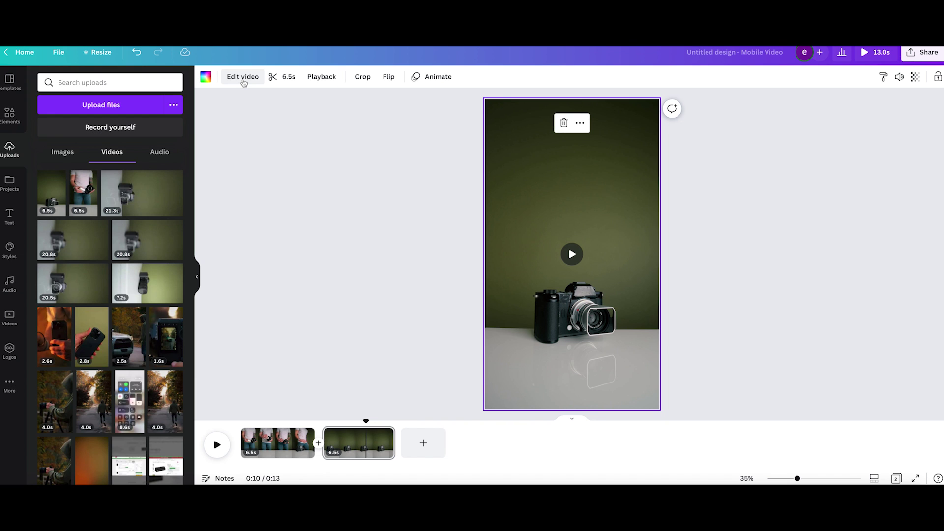
Step: Strip the camera-on-table clip's backdrop with Background Remover, leaving the camera on white
left_click(243, 78)
left_click(142, 138)
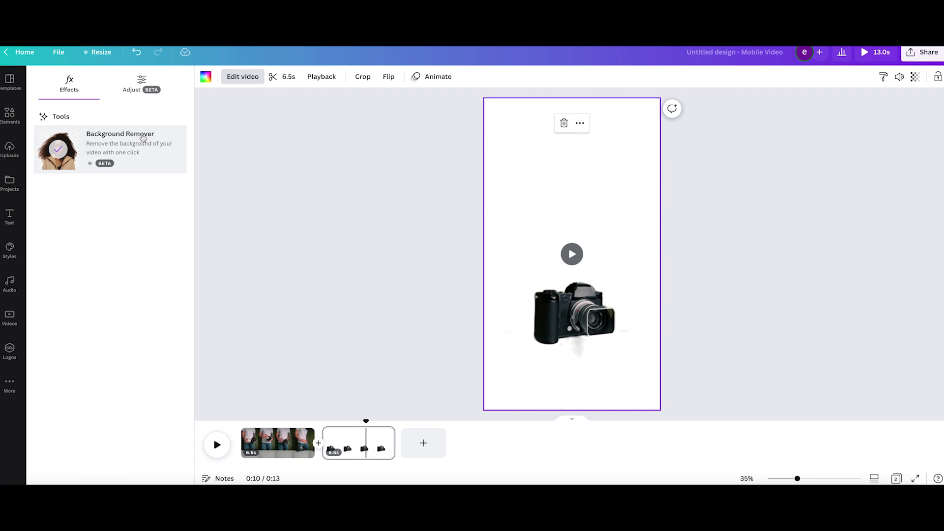
key("ctrl+z")
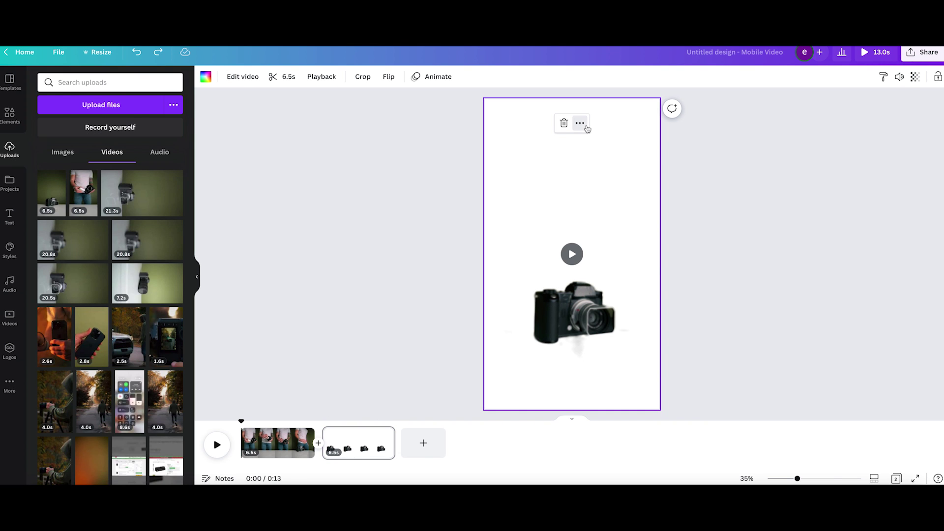
left_click(581, 124)
Step: Detach the camera clip, move it onto page 1 stretched to fill, and delete page 2
left_click(610, 255)
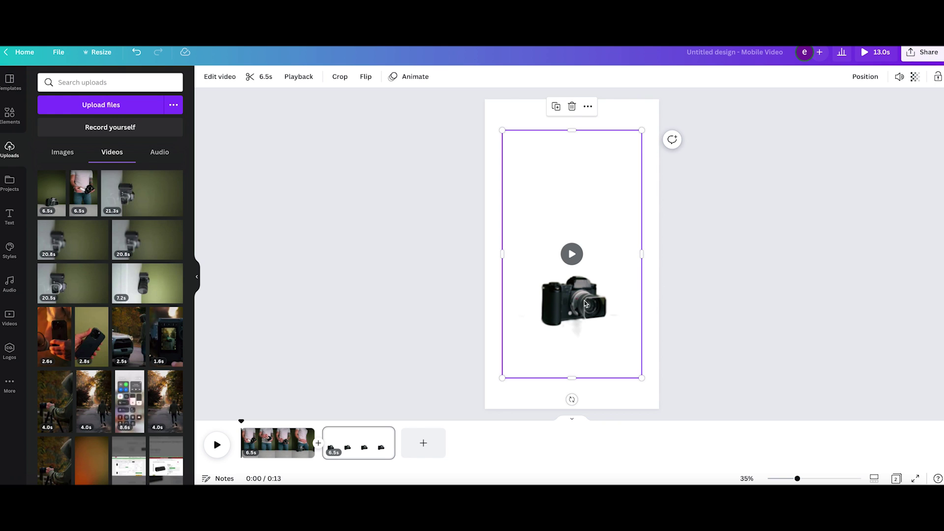
left_click_drag(585, 304, 292, 449)
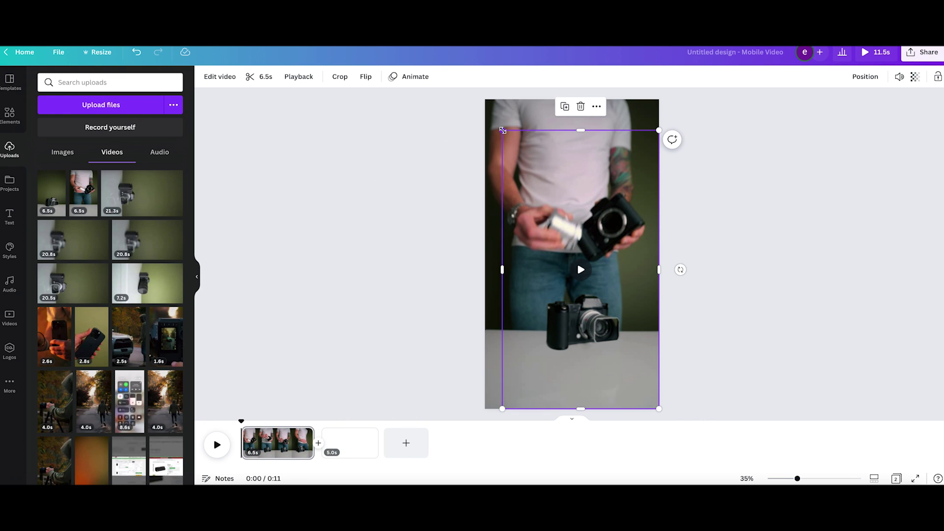
left_click_drag(500, 130, 483, 99)
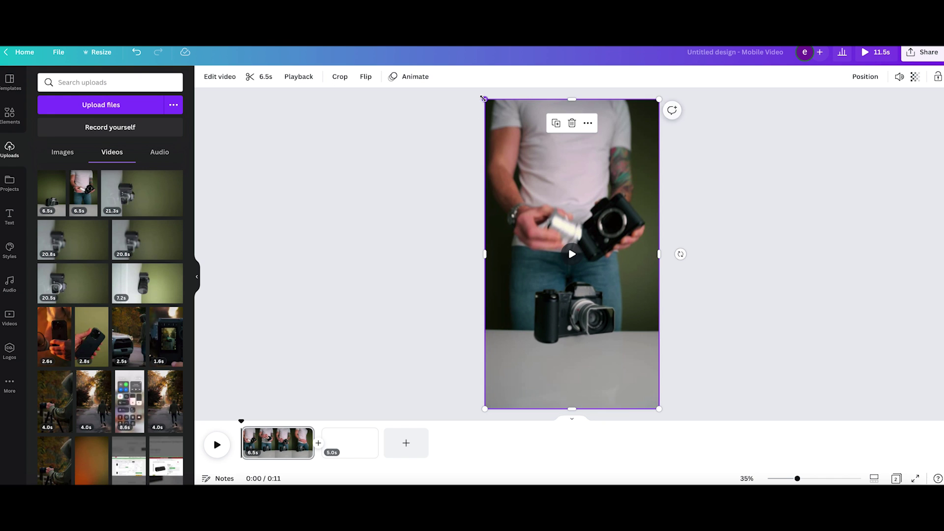
key("Delete")
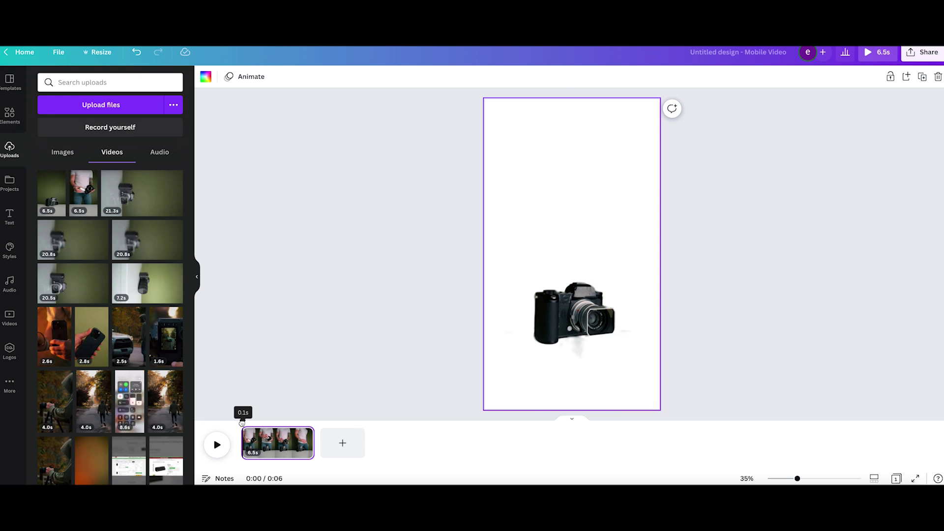
Step: Preview the combined video and download it as MP4
left_click(217, 446)
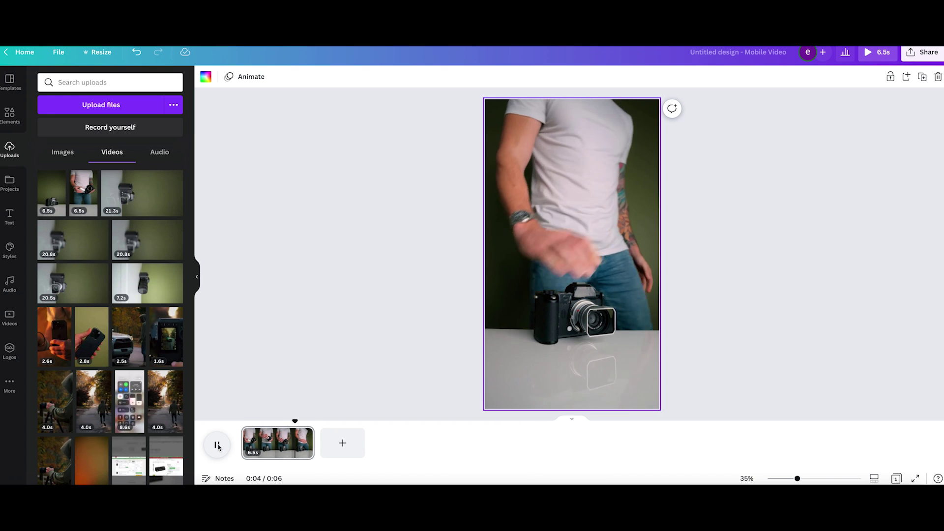
left_click(216, 446)
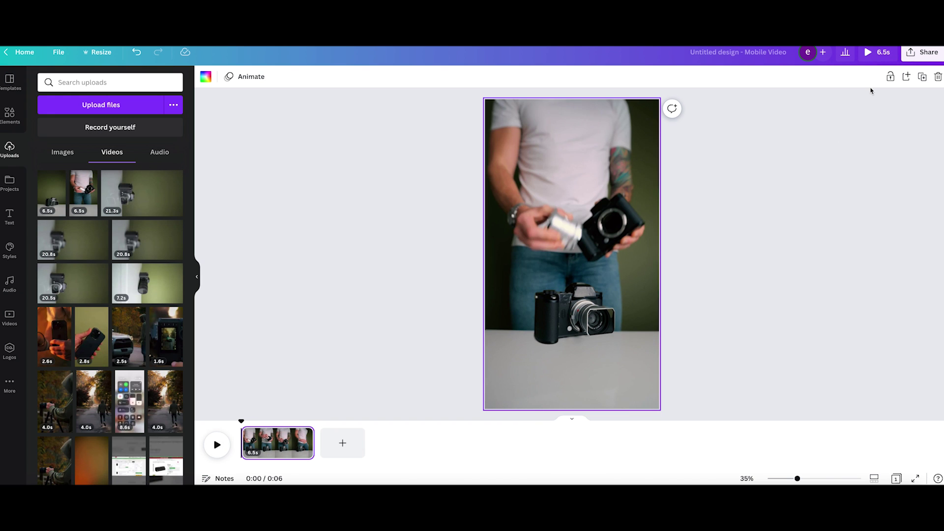
left_click(925, 54)
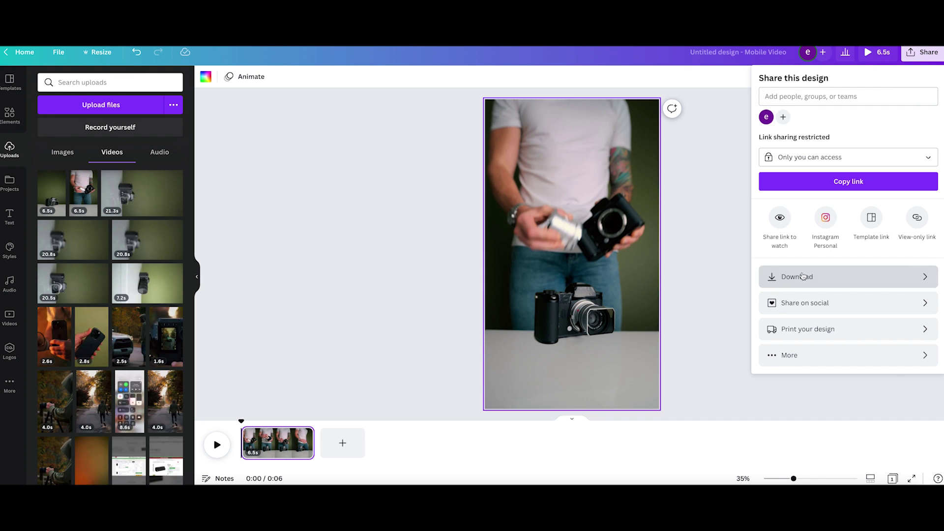
left_click(803, 273)
left_click(825, 173)
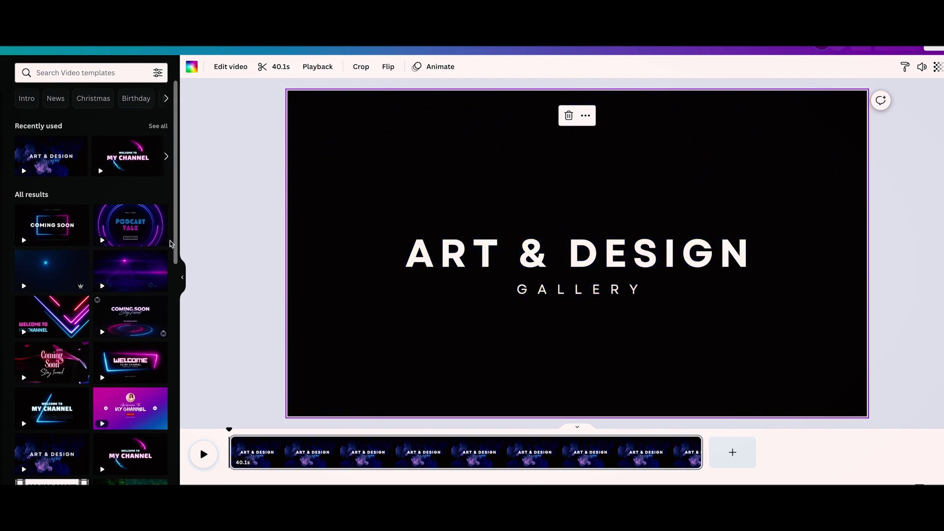
Step: Scroll the video templates and open the INTRODUCING product launch template
scroll(143, 280, "down", 10)
scroll(143, 284, "down", 10)
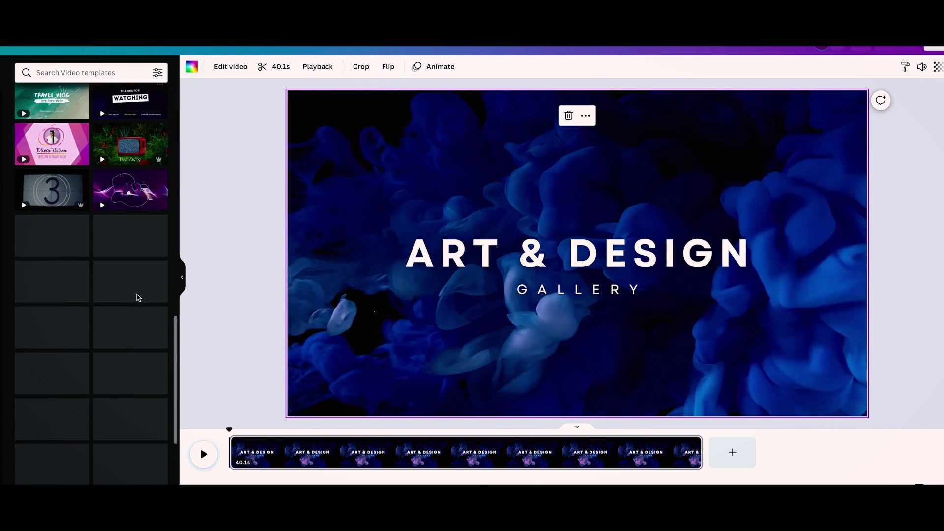
left_click(69, 322)
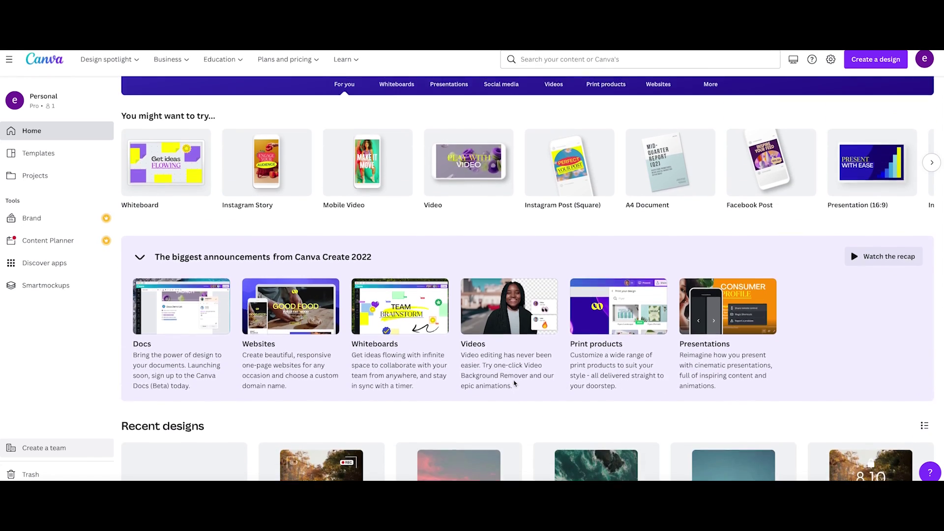
Step: Start a new mobile video and apply all 3 pages of the Yellow Black Bold TikTok template
scroll(512, 383, "up", 3)
left_click(361, 275)
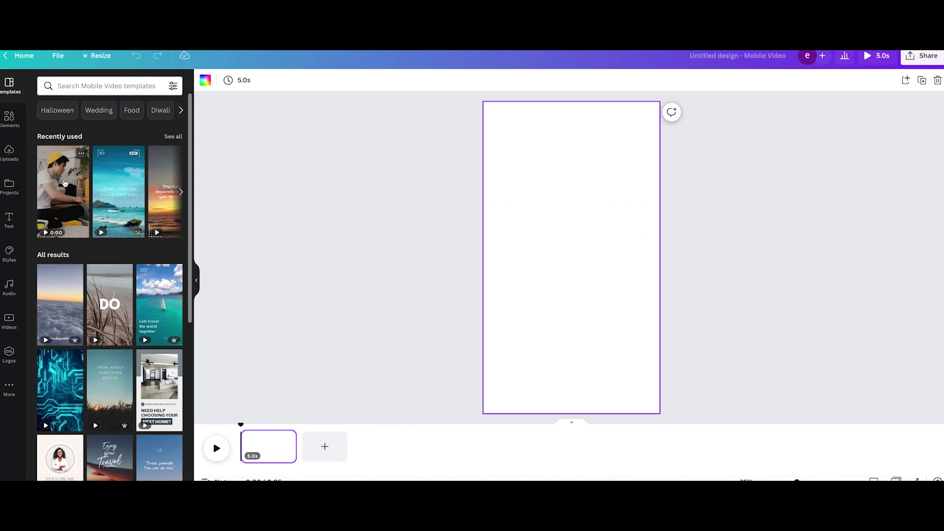
left_click(65, 183)
left_click(109, 118)
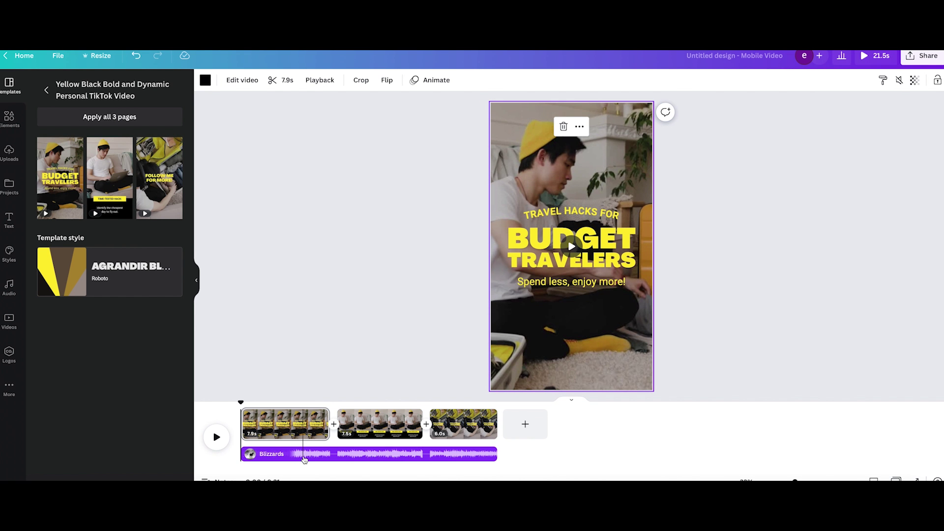
Step: Preview the template, then select the first page's background video
left_click(217, 438)
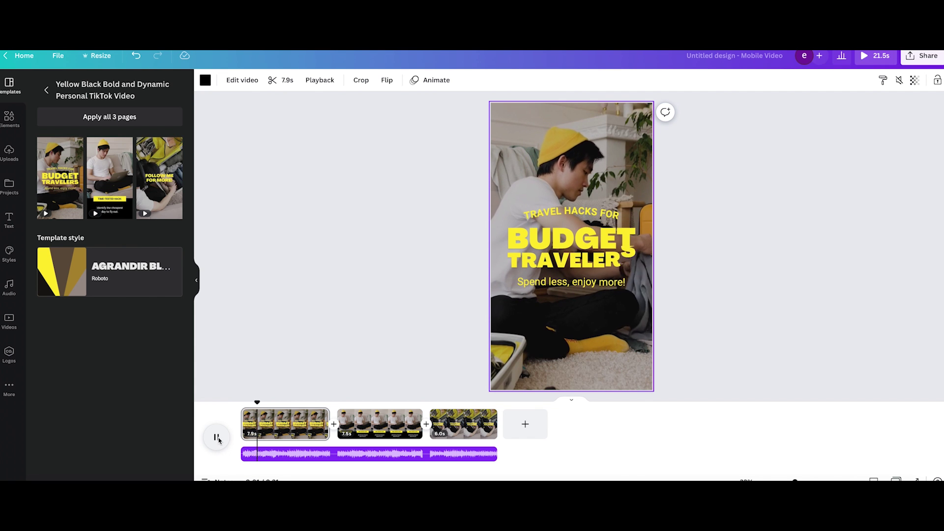
left_click(281, 457)
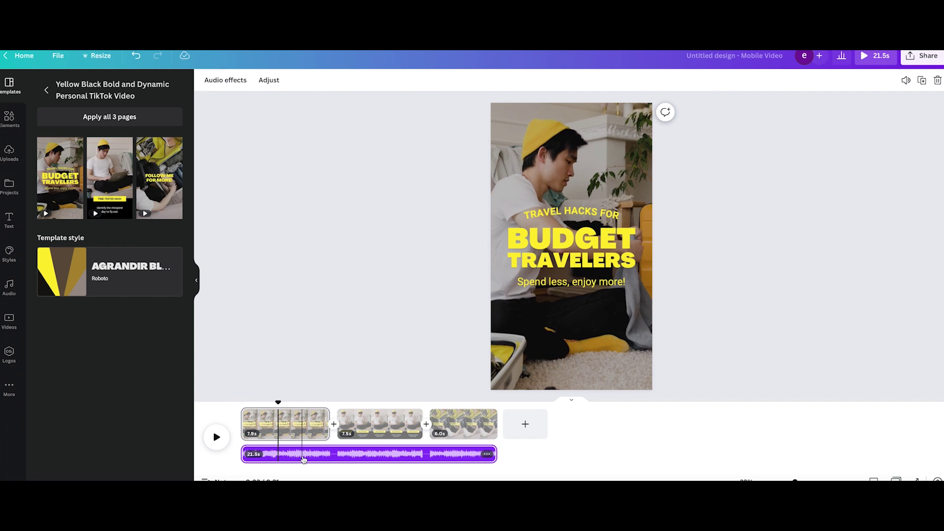
left_click(313, 434)
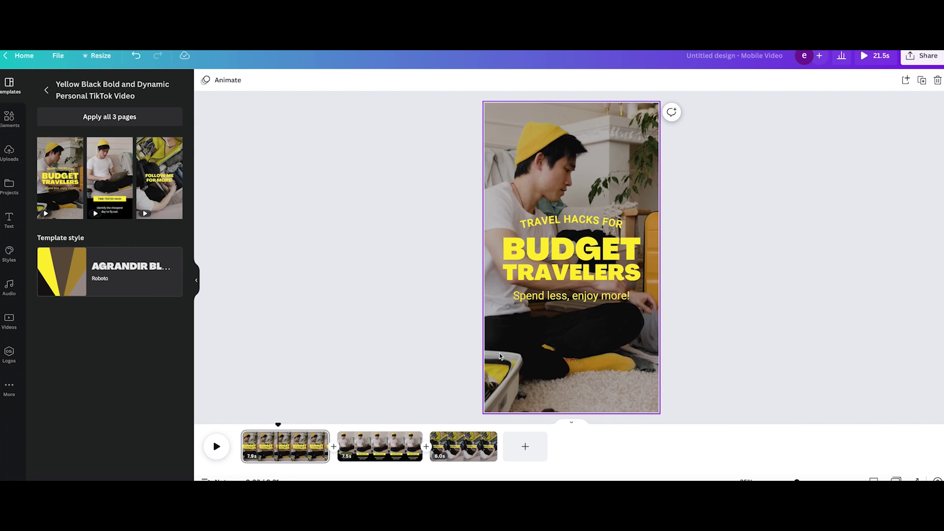
left_click(513, 359)
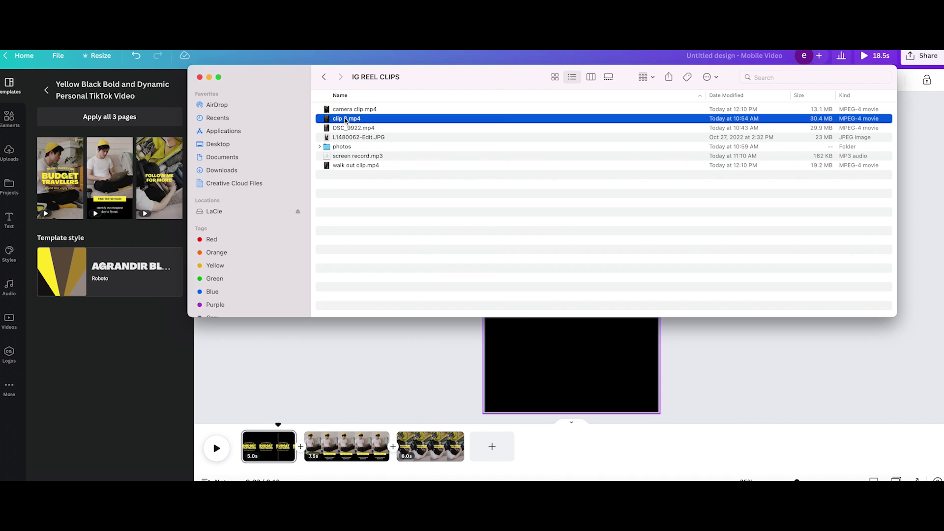
Step: Drop the 4-second tripod clip onto page 1 and stretch it to fill the canvas
left_click_drag(347, 118, 520, 373)
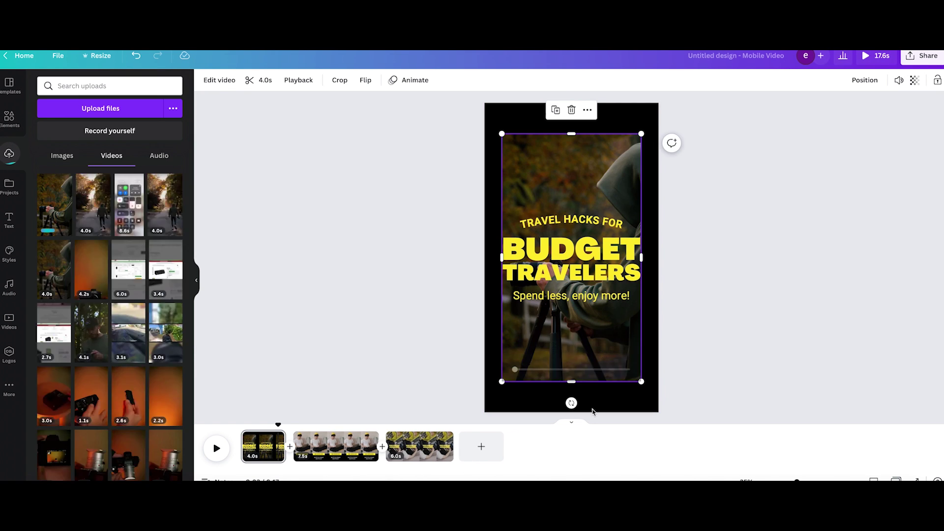
left_click_drag(641, 381, 656, 414)
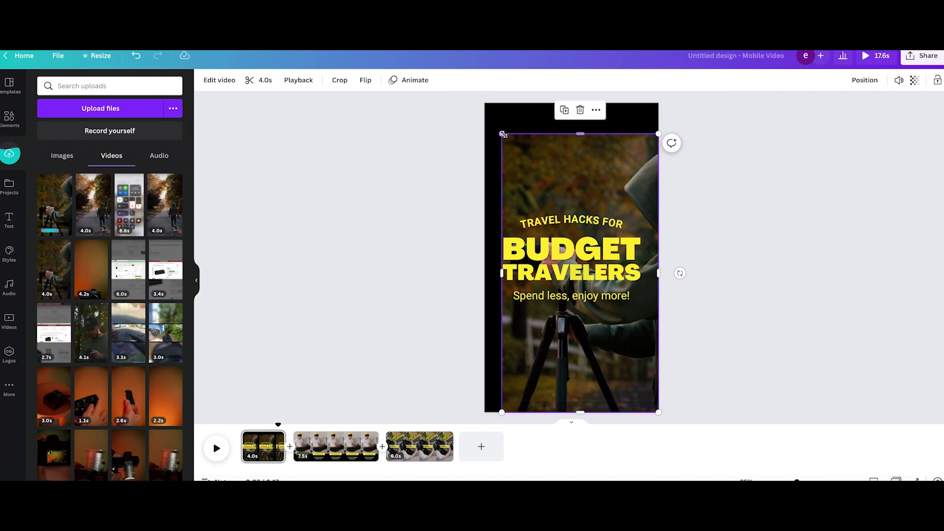
left_click_drag(491, 110, 485, 104)
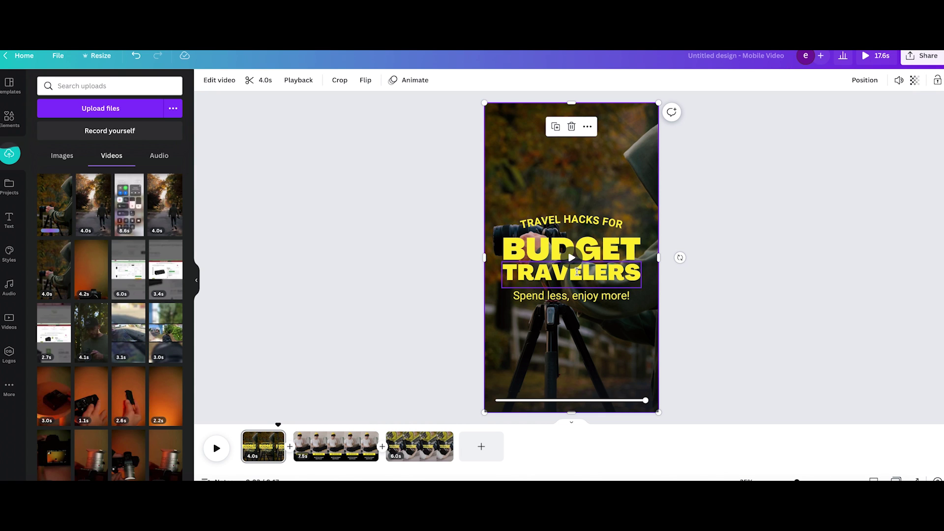
Step: Retype the title lines to HOW TO and PHOTOGRAPH, fitting PHOTOGRAPH on one line
left_click(570, 218)
left_click(571, 219)
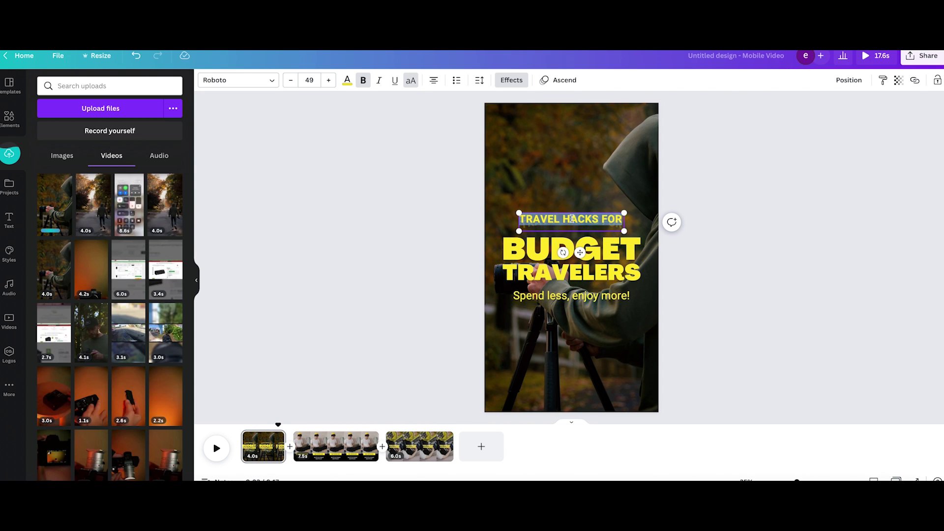
type("HOW TO")
double_click(629, 250)
type("PHOTOGRAPH")
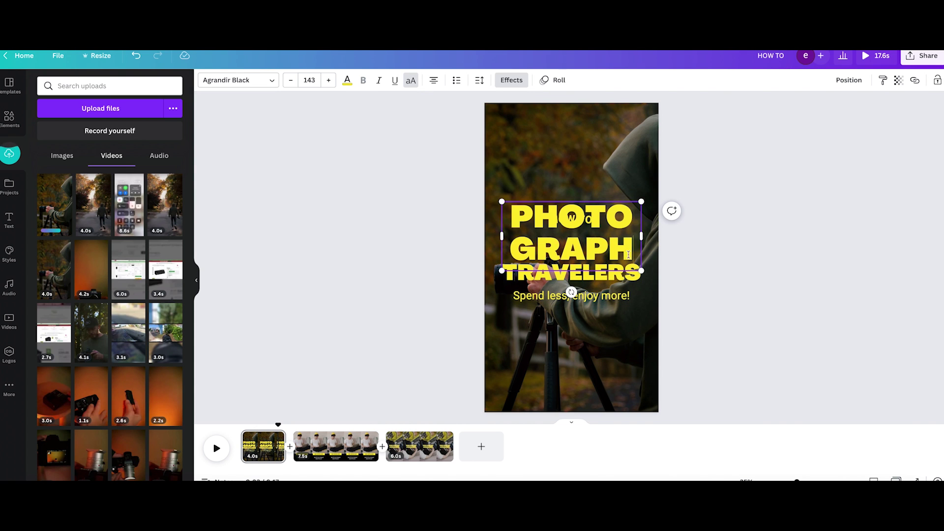
left_click_drag(290, 80, 290, 80)
Step: Change TRAVELERS to YOURSELF, delete the subtitle, and play the title preview
double_click(570, 272)
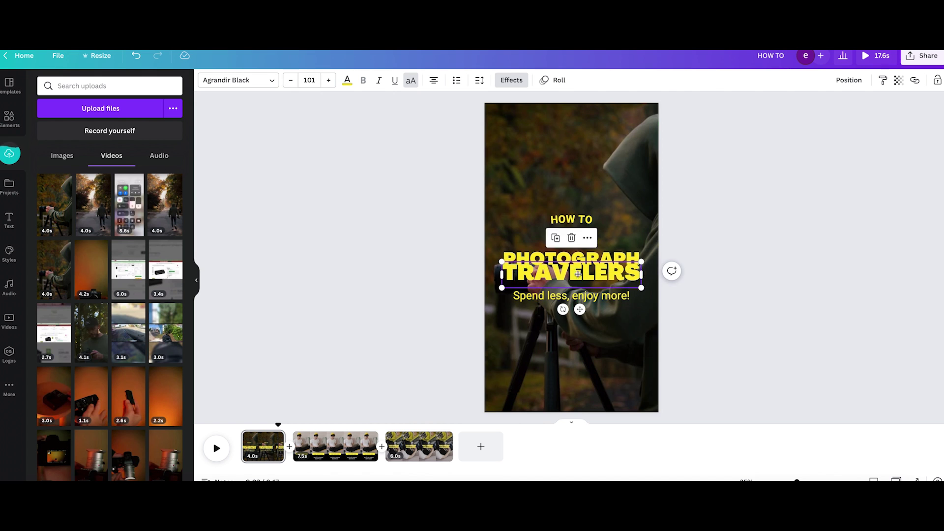
type("YOURSELF")
double_click(571, 296)
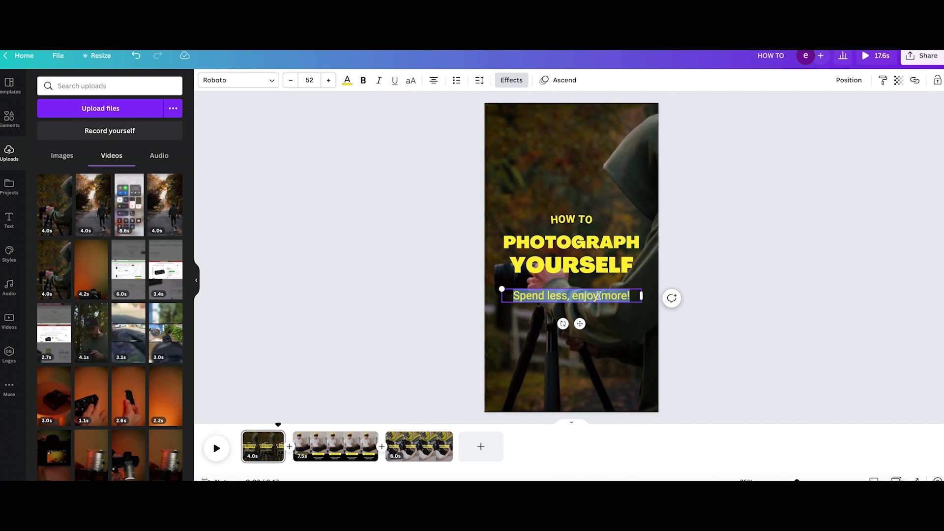
key("BackSpace")
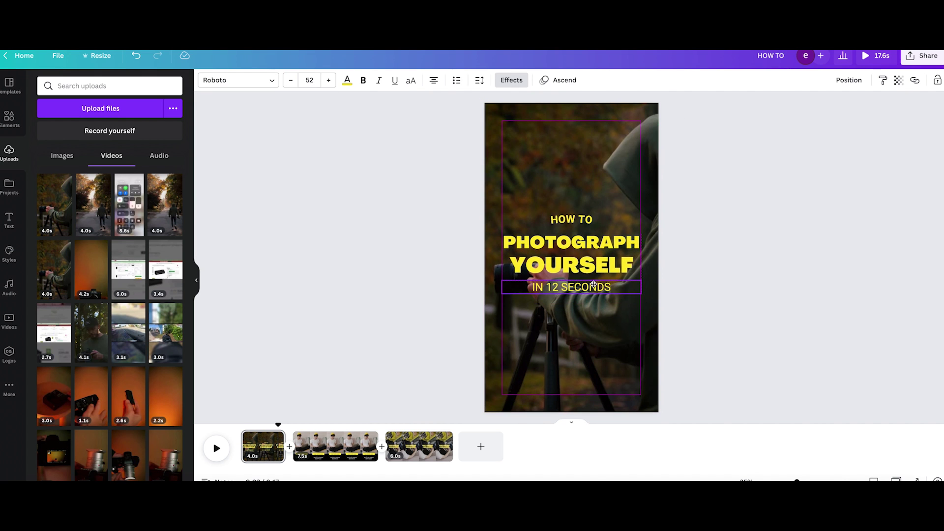
left_click(217, 448)
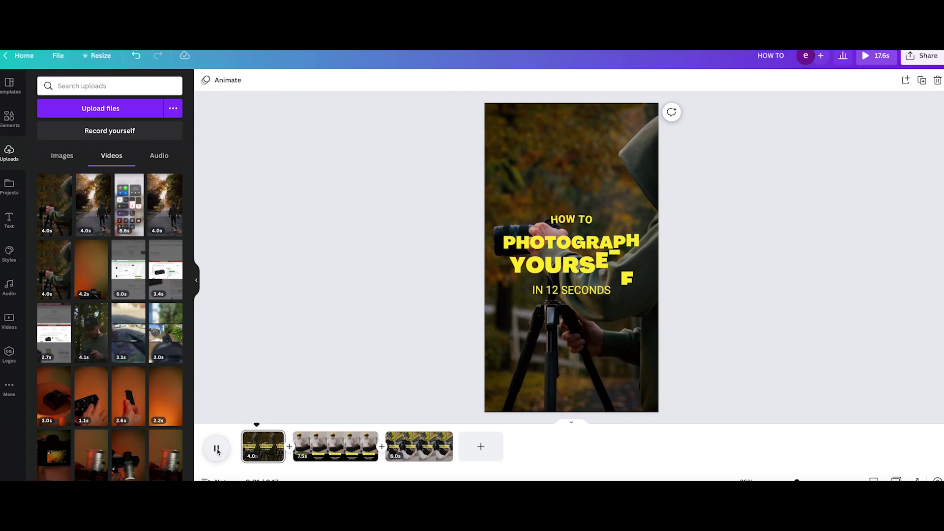
Step: Replace page 2's laptop clip with a new video stretched to both page edges
left_click(335, 446)
left_click(588, 256)
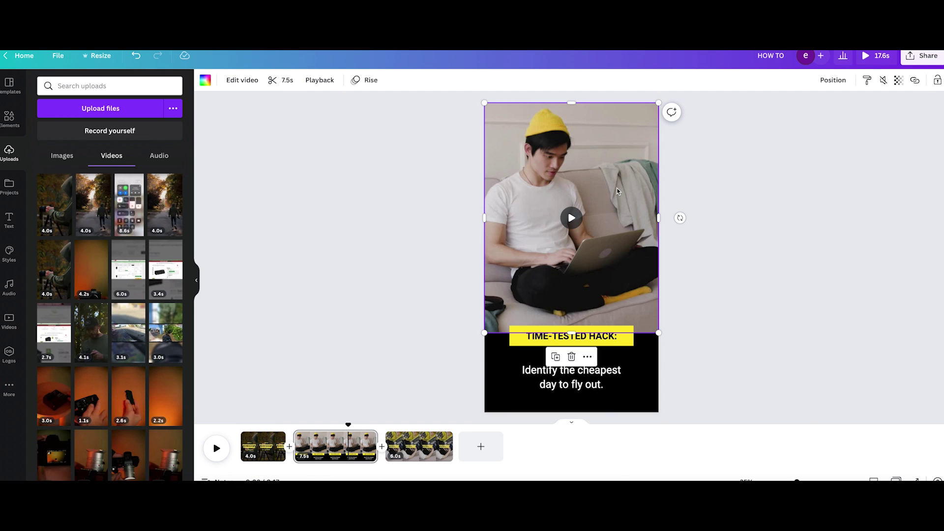
left_click_drag(619, 191, 492, 326)
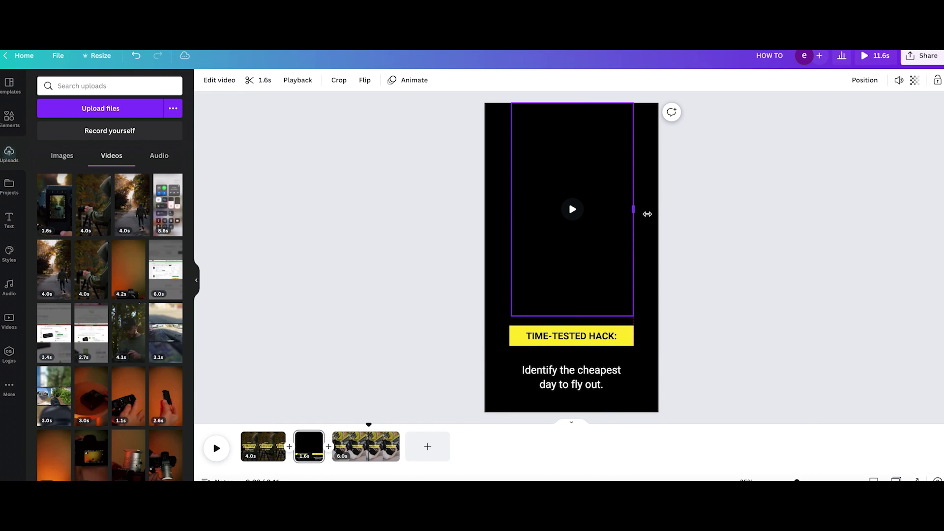
left_click_drag(647, 214, 673, 214)
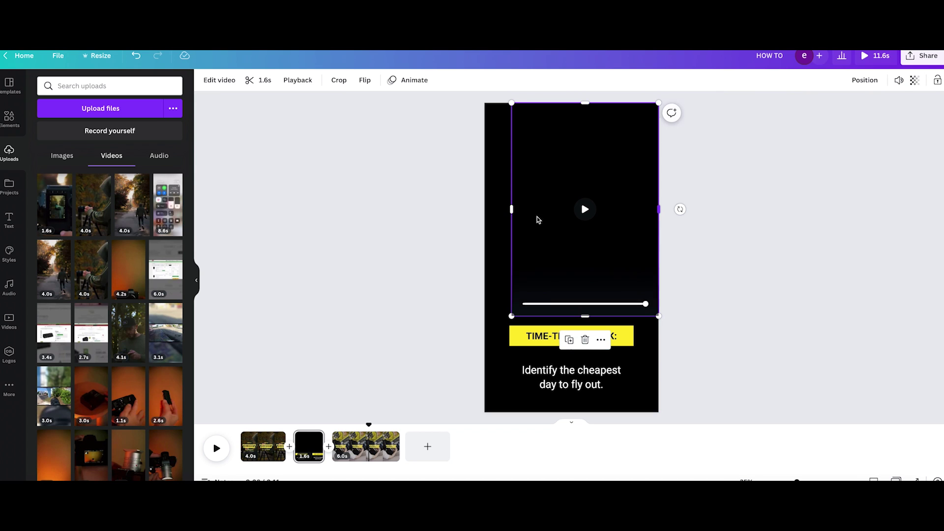
left_click_drag(512, 209, 486, 210)
Step: Relabel it CAMERA SETTINGS with caption lines INTERVAL TIMER, ISO 100-800, A F4-F8, S
left_click(533, 336)
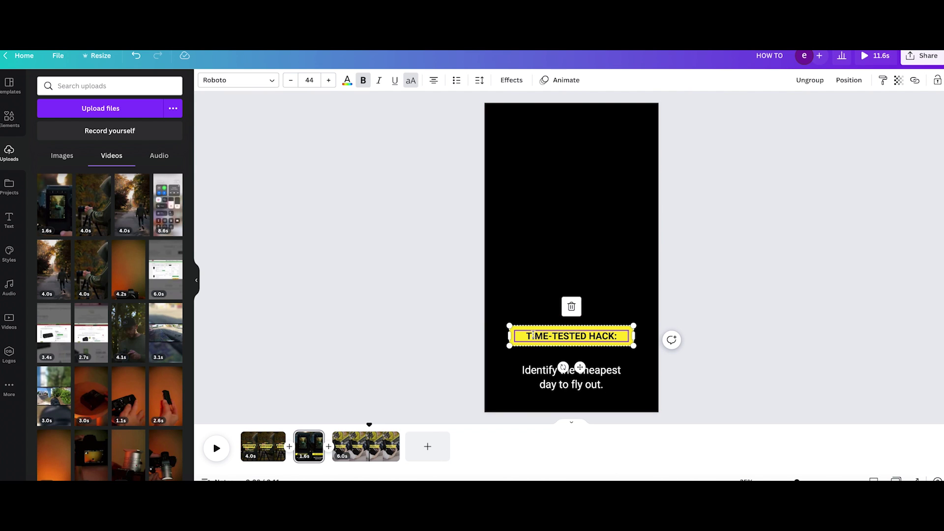
double_click(539, 337)
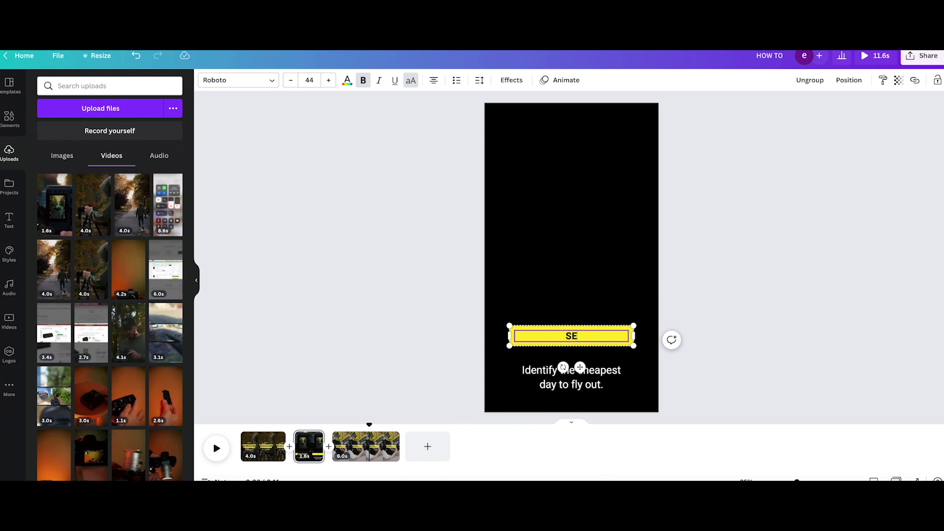
type("CAMERA SETTINGS")
left_click(571, 384)
double_click(571, 384)
type("INTERVAL TIMER")
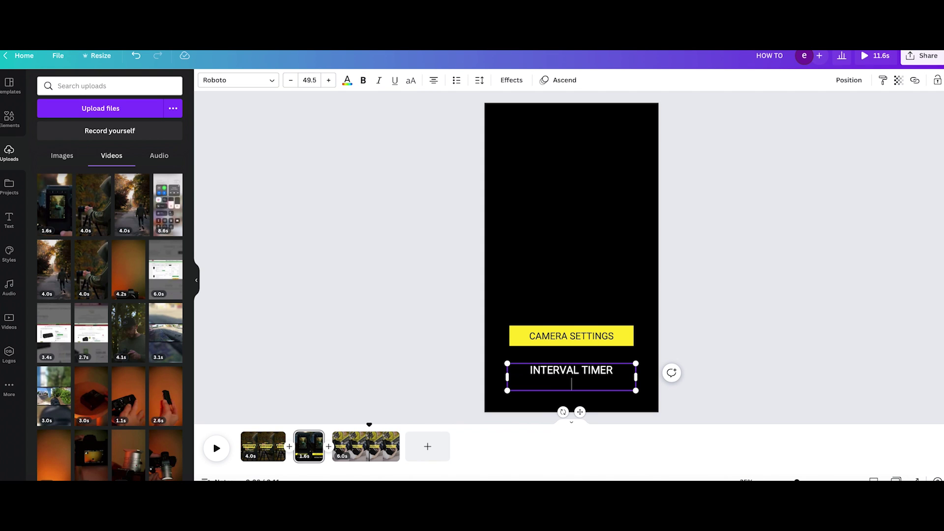
key("Return")
type("ISO 100-800")
key("Return")
type("AP")
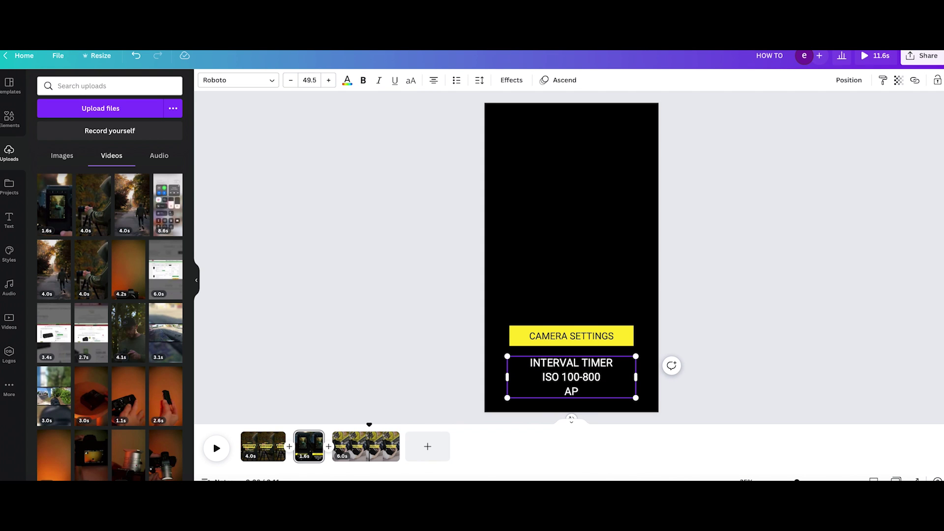
type("4- F8")
key("Return")
type("S 1/100 - 1/1000")
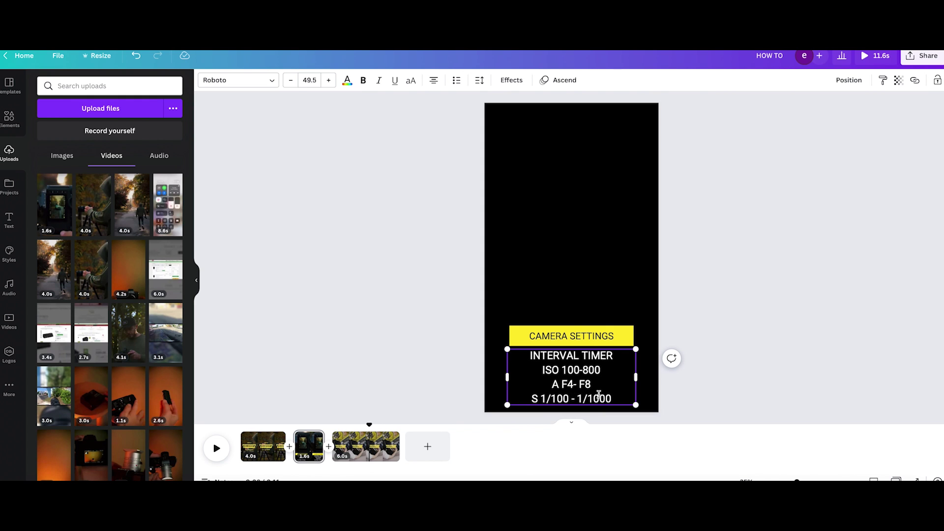
Step: Try shrinking the caption box, undo it, and select the Follow me page's background video
left_click_drag(507, 349, 572, 381)
key("ctrl+z")
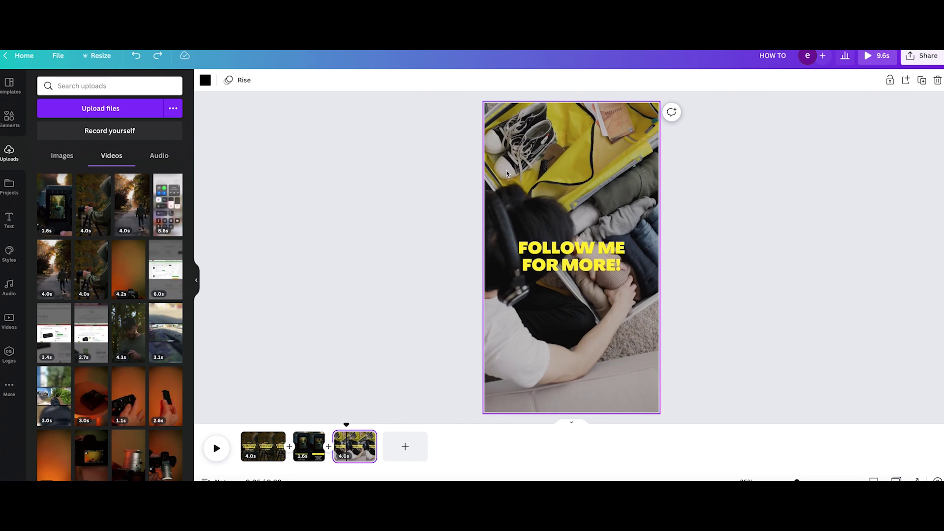
left_click(583, 309)
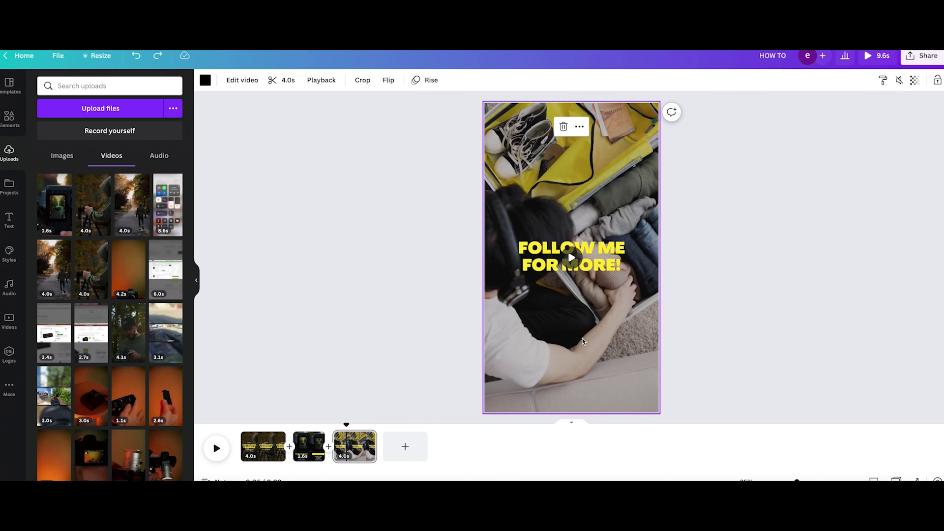
Step: Replace the last page's background video with the walk-out clip, sized to fill the page
left_click(565, 127)
key("super+Tab")
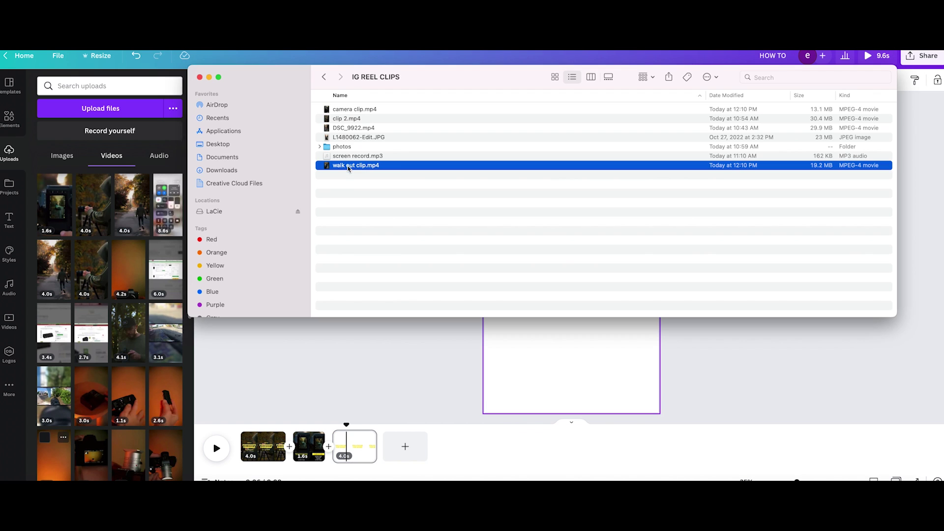
left_click_drag(356, 165, 559, 386)
left_click_drag(495, 122, 484, 102)
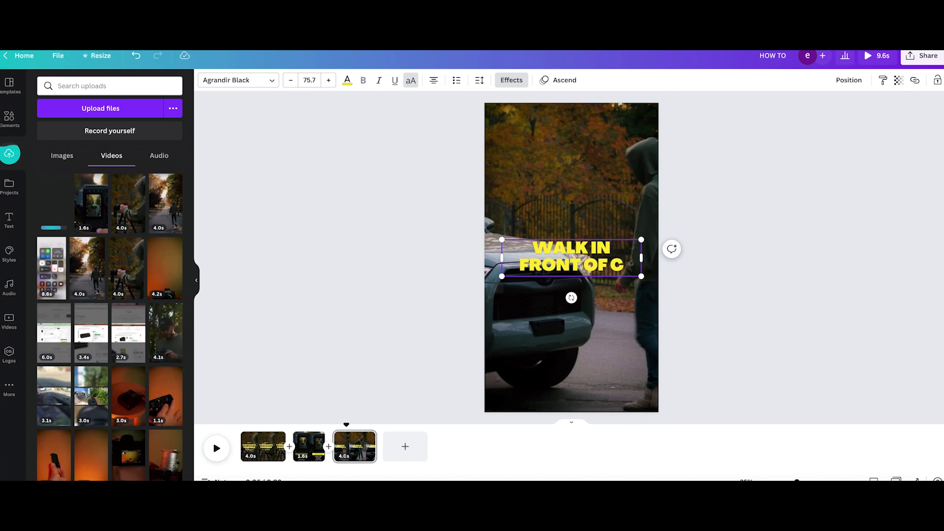
Step: Finish the headline as WALK IN FRONT OF CAMERA and add a new blank page
type("AMERA")
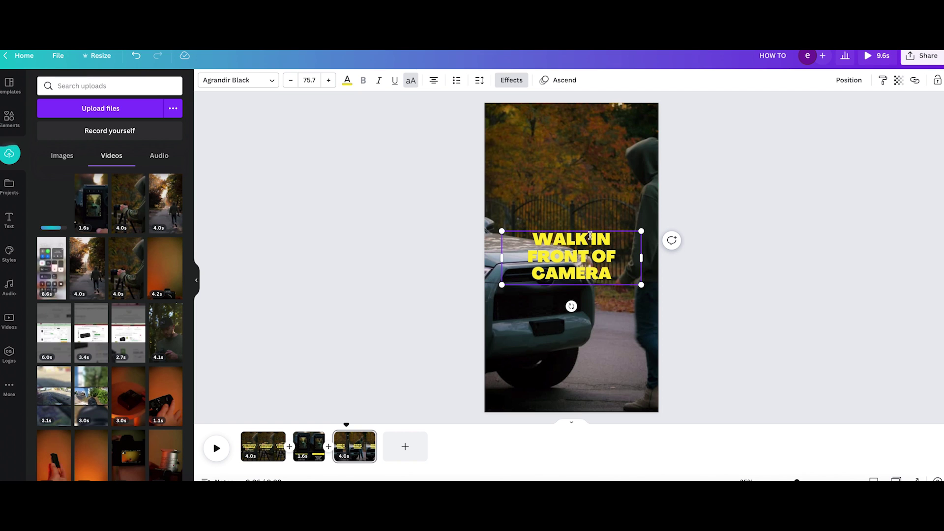
left_click(537, 295)
left_click(400, 448)
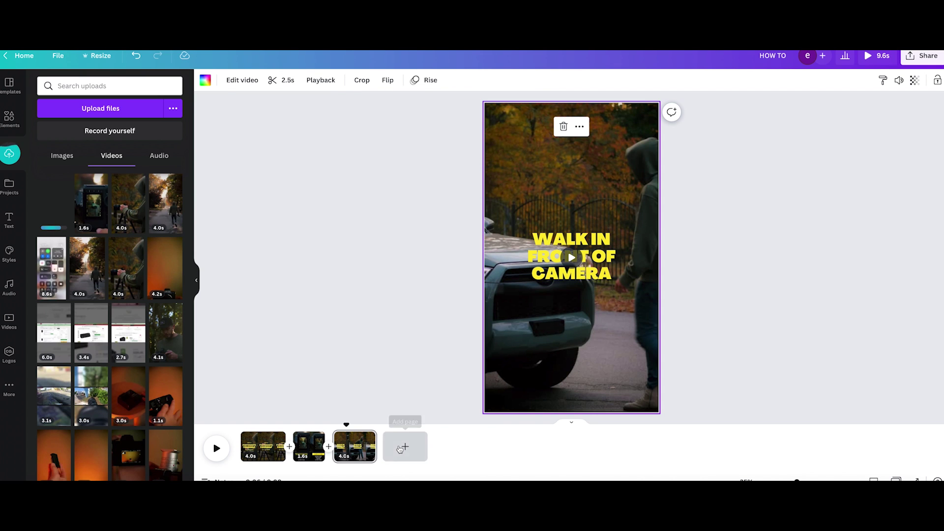
Step: Fill the new page with the autumn car photo and trim it to about 2.4 seconds
key("super+Tab")
left_click_drag(358, 139, 521, 392)
left_click_drag(651, 400, 668, 407)
left_click_drag(440, 445, 416, 436)
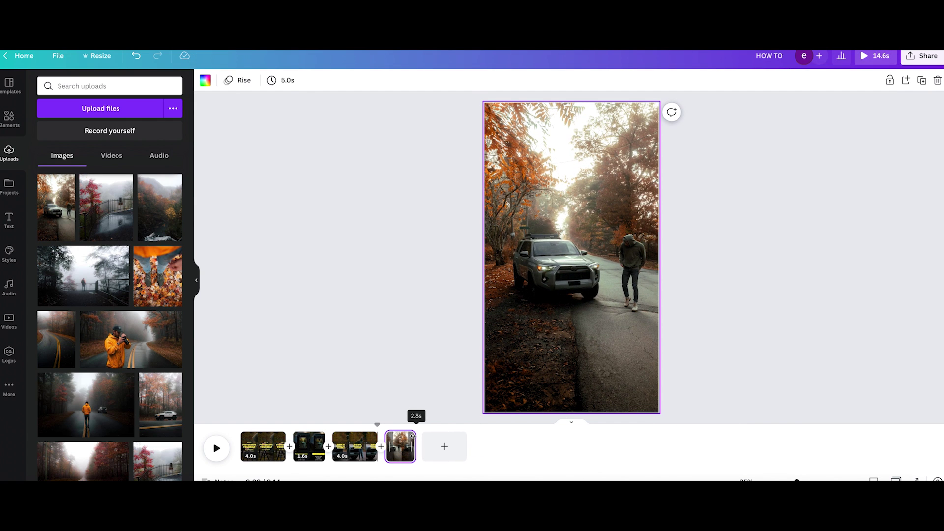
left_click_drag(411, 439, 409, 439)
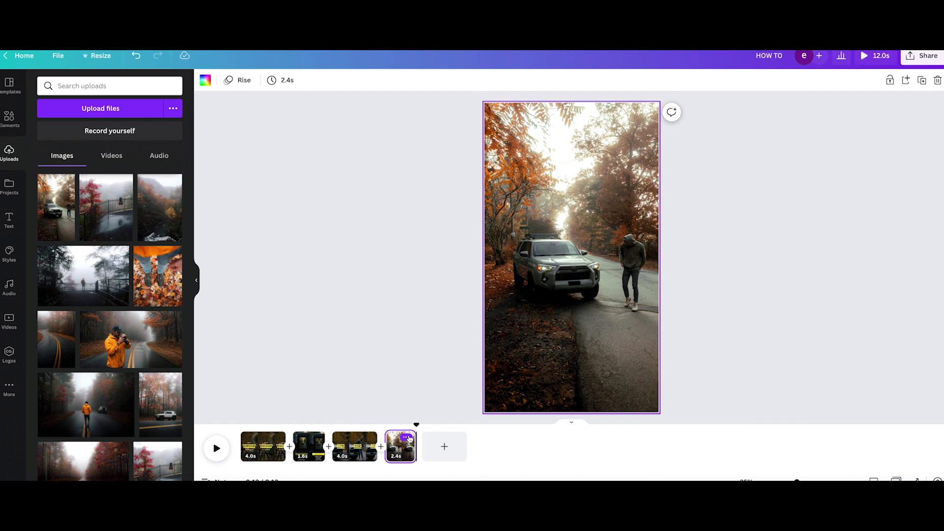
Step: Change the title page subtitle to IN 10 SECONDS and preview the reel
left_click(263, 446)
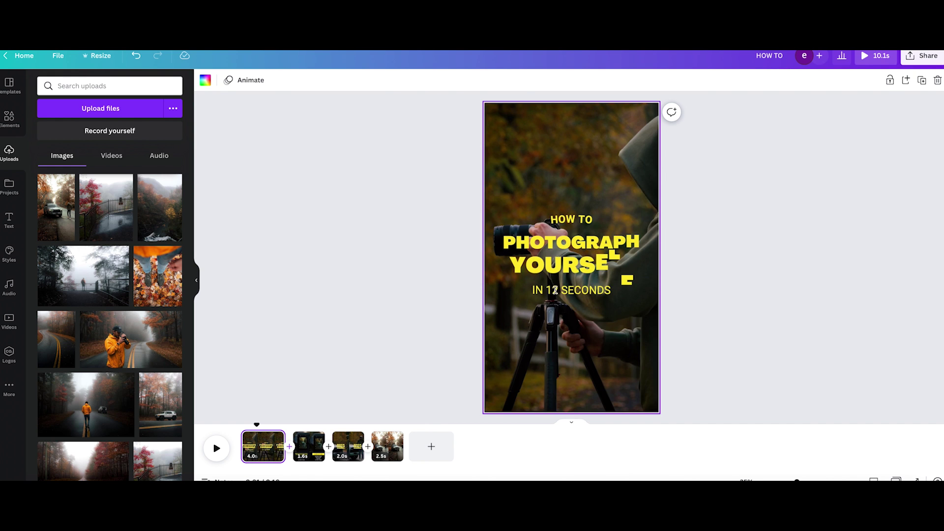
left_click(557, 290)
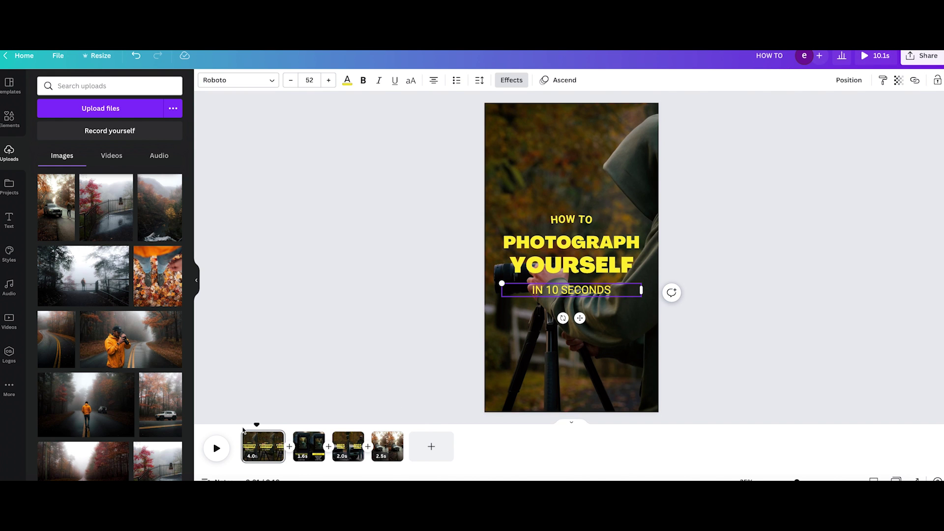
left_click(216, 449)
left_click(924, 55)
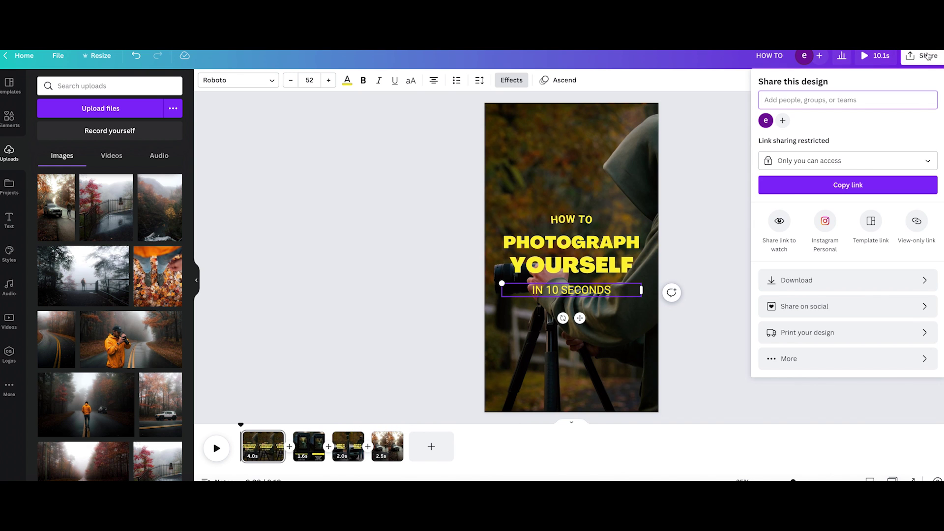
Step: Download all four pages of the reel as an MP4 video
left_click(813, 286)
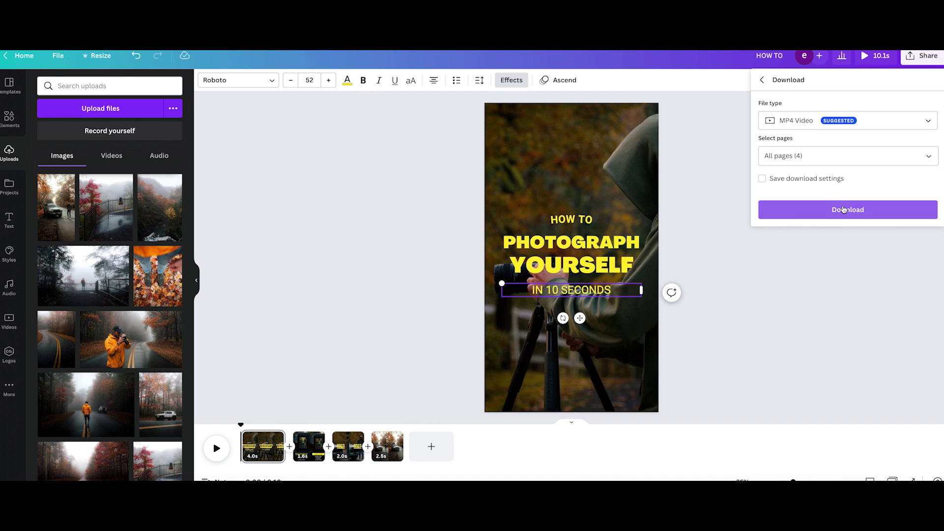
left_click(843, 209)
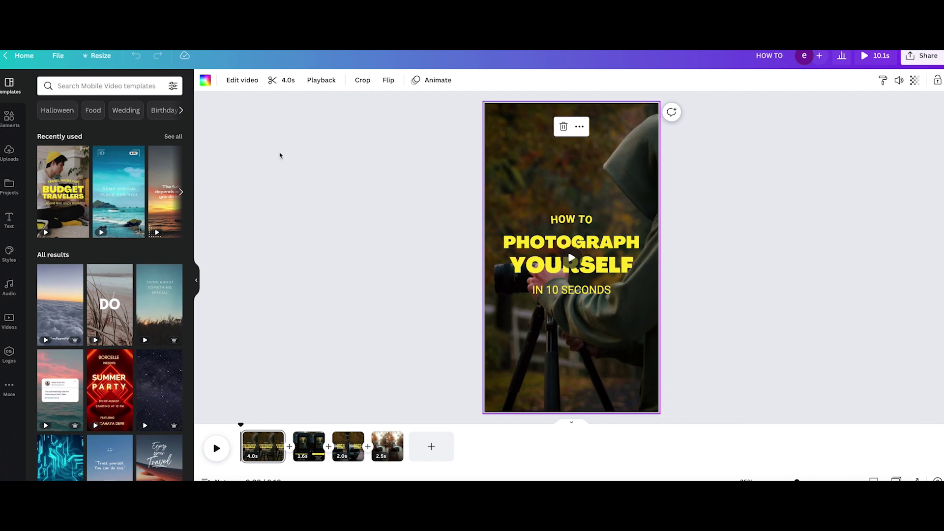
Step: Warm and darken the title tripod clip: warmth 53, brightness -15, shadows -14, vibrance 16
left_click(242, 80)
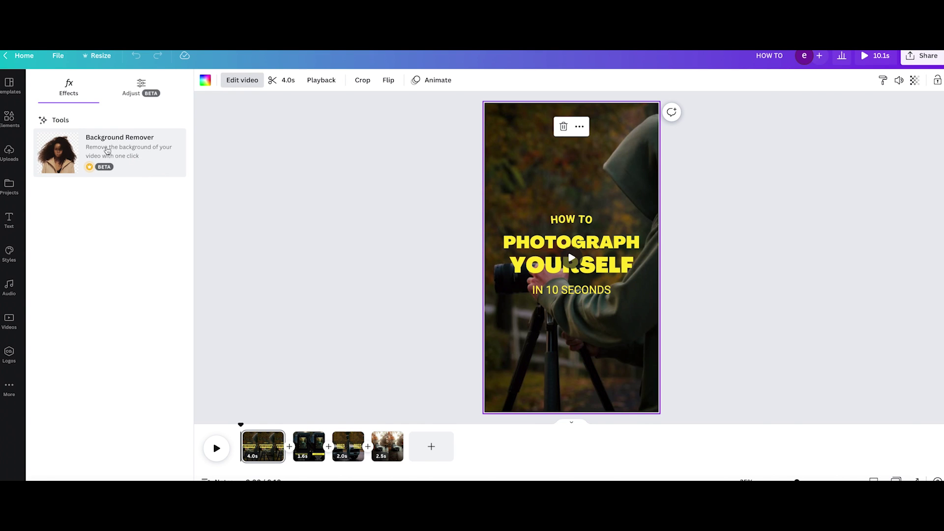
left_click(136, 88)
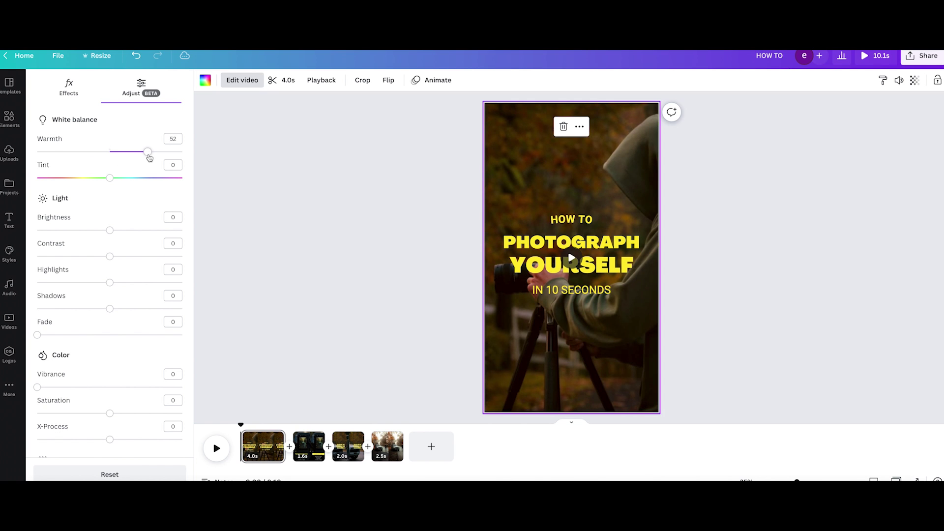
left_click_drag(120, 182, 105, 183)
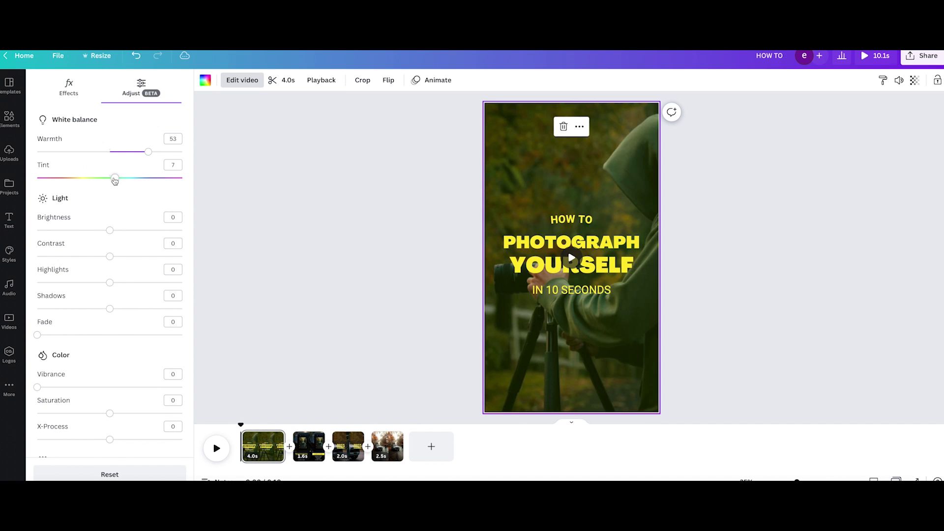
left_click_drag(111, 181, 109, 180)
mouse_move(110, 229)
left_mouse_down()
mouse_move(125, 230)
mouse_move(100, 234)
left_mouse_up()
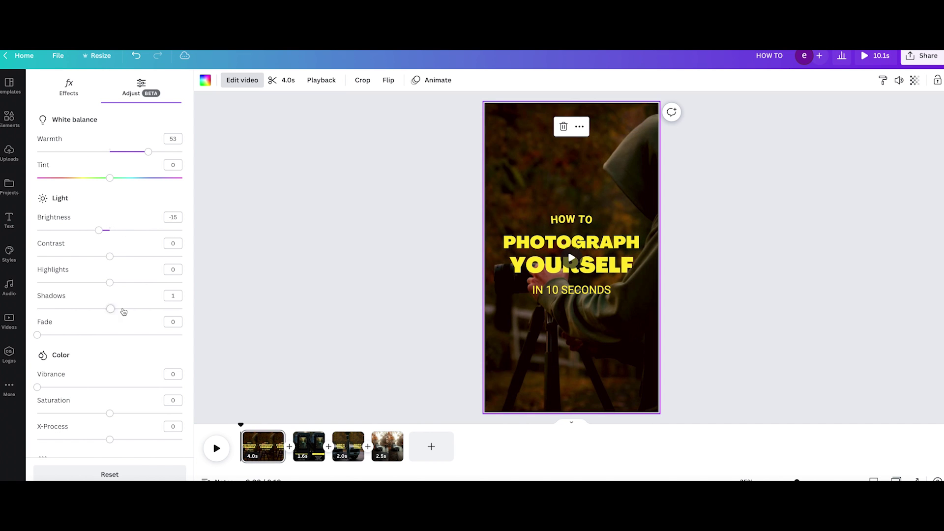
left_click_drag(99, 309, 100, 309)
scroll(105, 352, "down", 1)
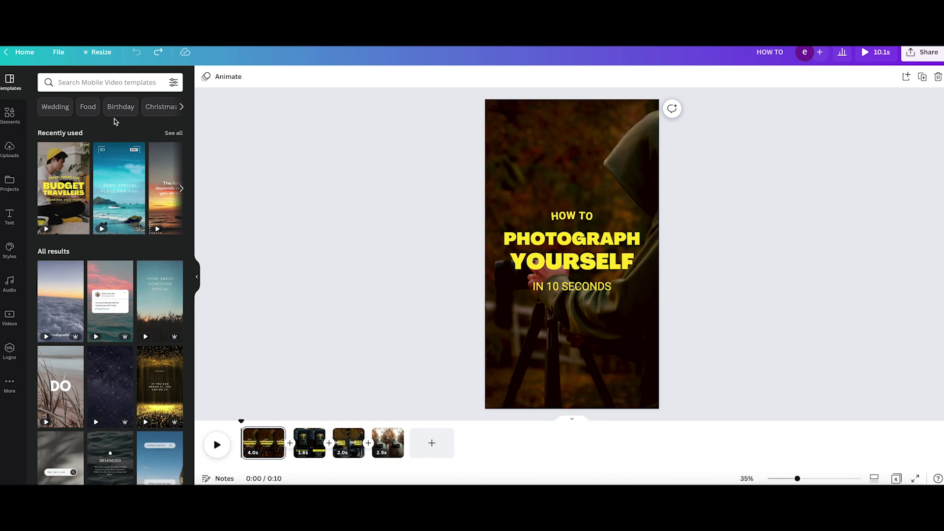
Step: Place the pink triple-arrow sticker below the first page's title and size it small
left_click(9, 115)
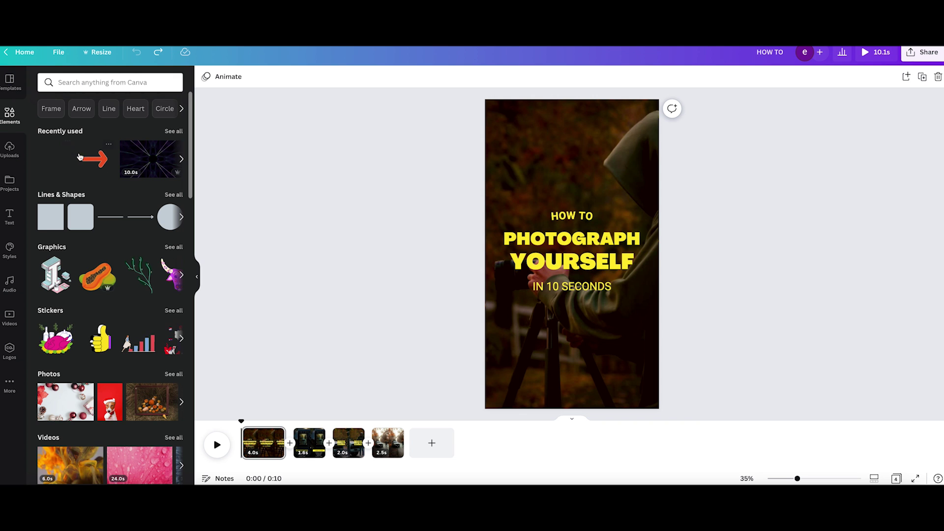
scroll(87, 218, "down", 1)
scroll(164, 278, "down", 1)
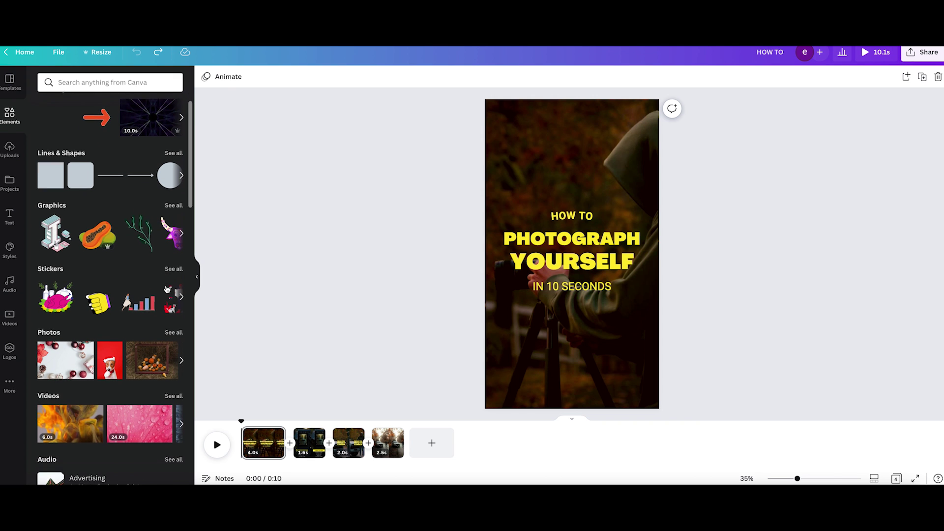
left_click(174, 243)
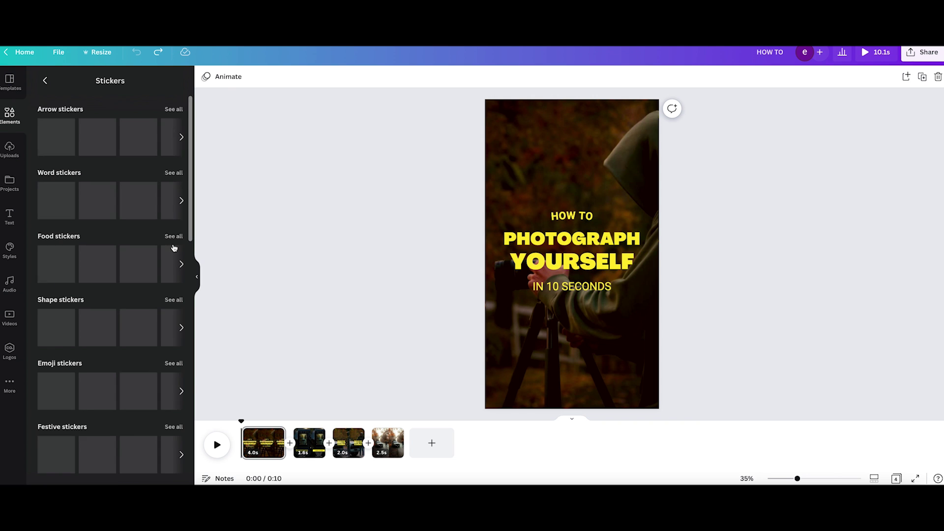
left_click(173, 110)
scroll(154, 190, "down", 5)
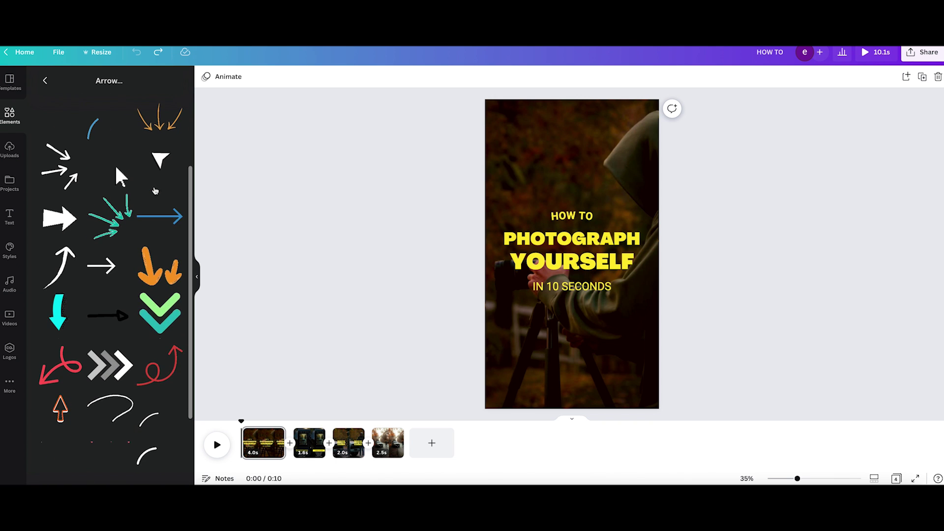
scroll(138, 266, "down", 3)
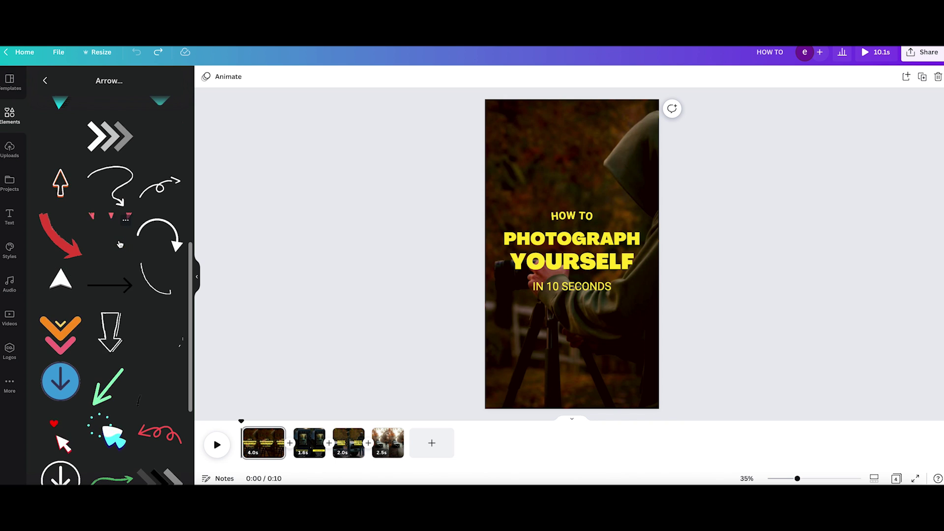
left_click_drag(119, 245, 536, 344)
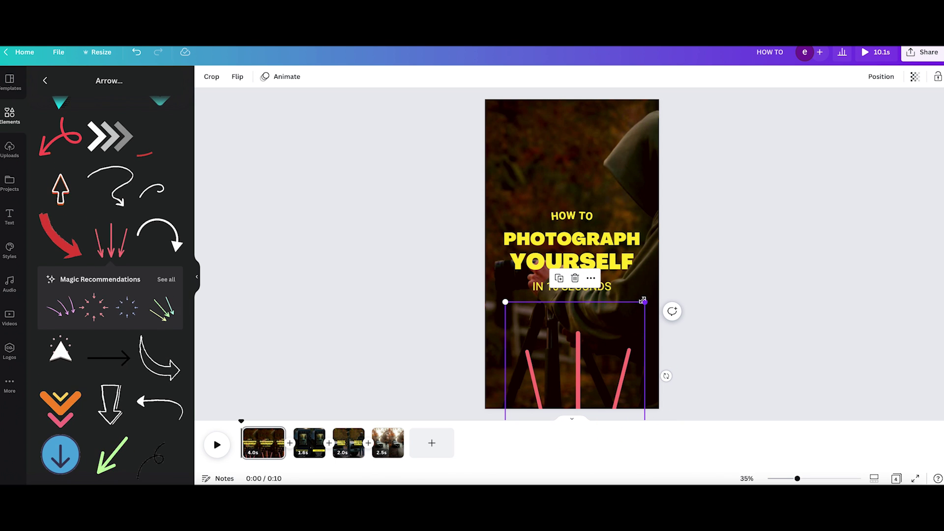
left_click_drag(644, 302, 582, 325)
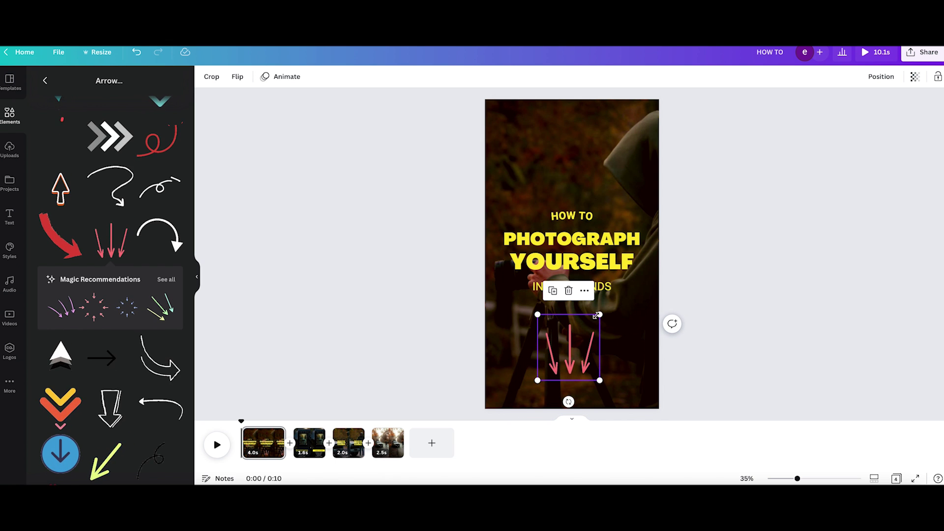
left_click_drag(599, 314, 601, 312)
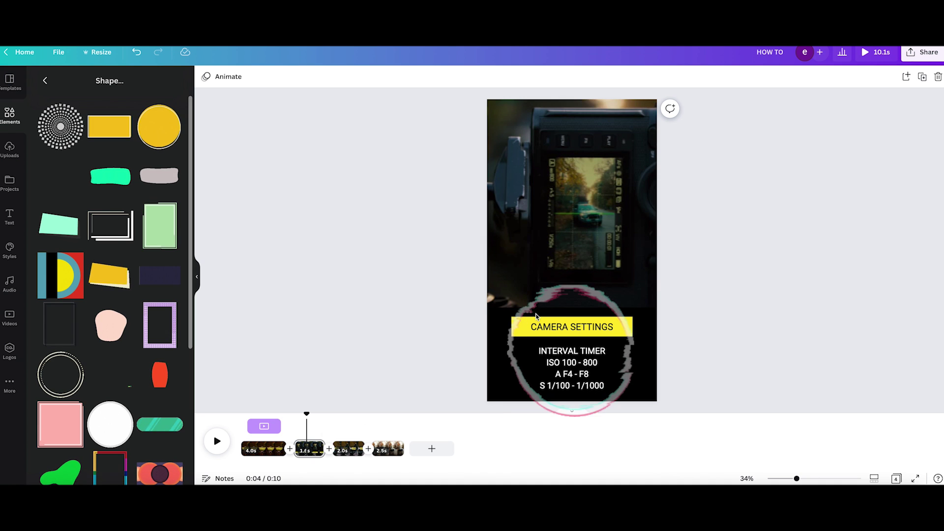
Step: Ring the CAMERA SETTINGS text with a glitchy white circle, shorten its timing, then show page 3
left_click_drag(536, 316, 536, 316)
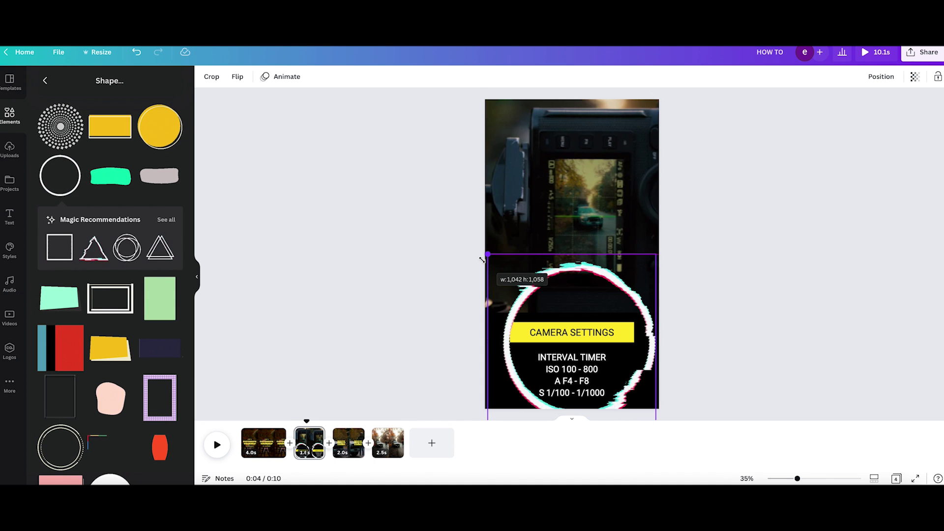
left_click(582, 293)
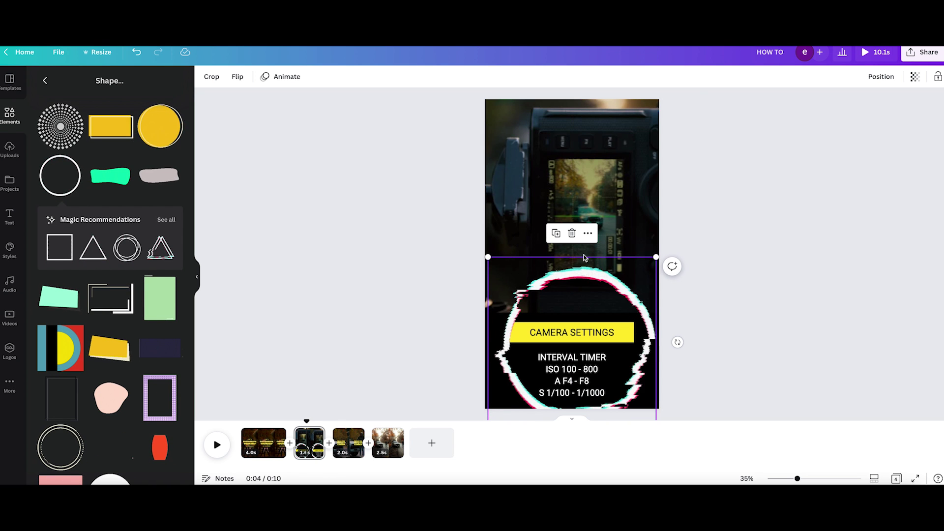
right_click(588, 241)
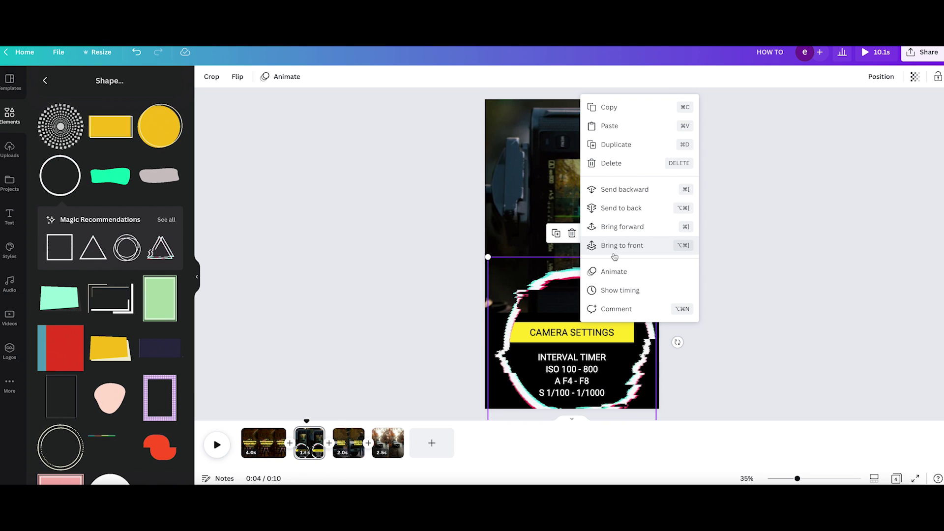
left_click(620, 290)
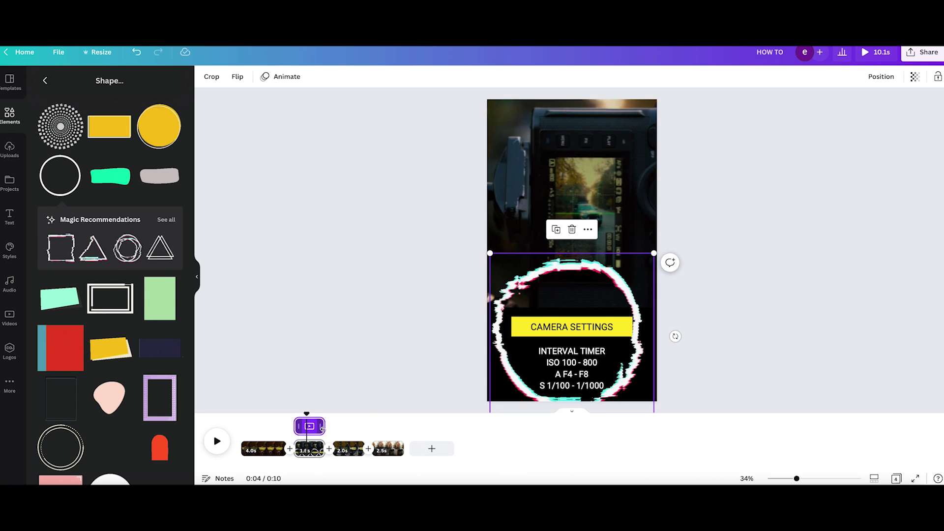
left_click_drag(321, 425, 299, 424)
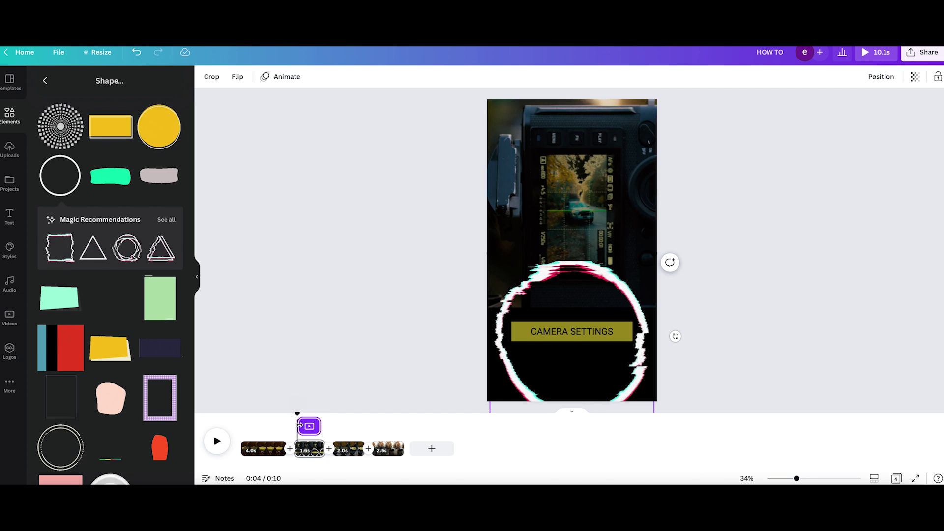
left_click(346, 447)
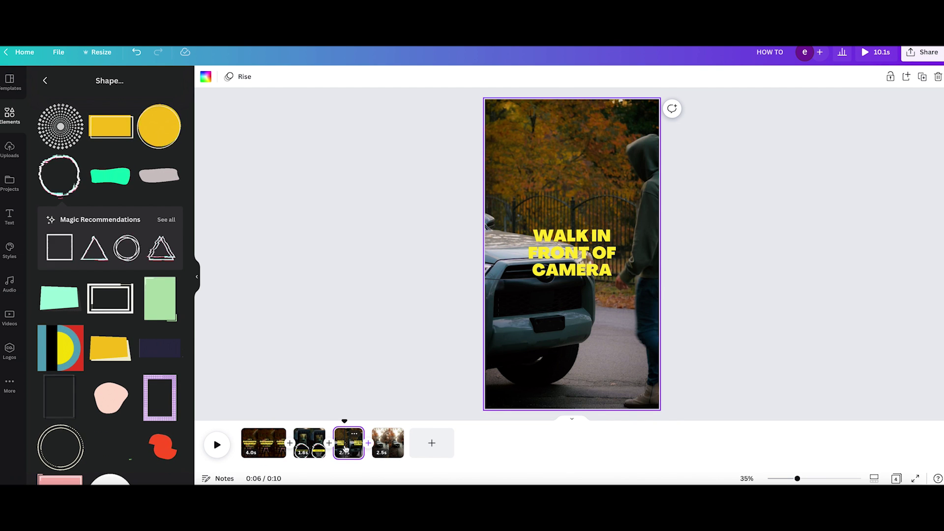
Step: Add a small white arrow sticker over the car's bumper, rotated to point left and nudged up
left_click(44, 80)
left_click(173, 109)
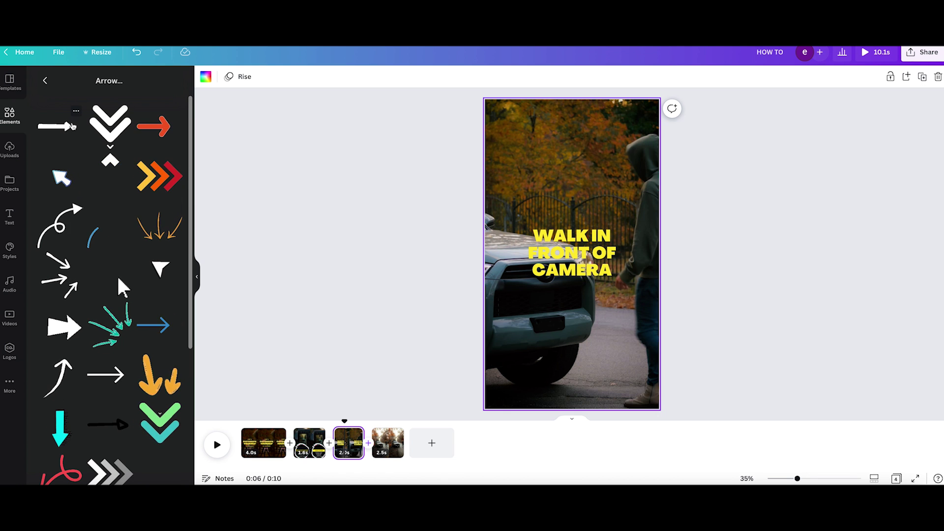
left_click_drag(112, 361, 545, 329)
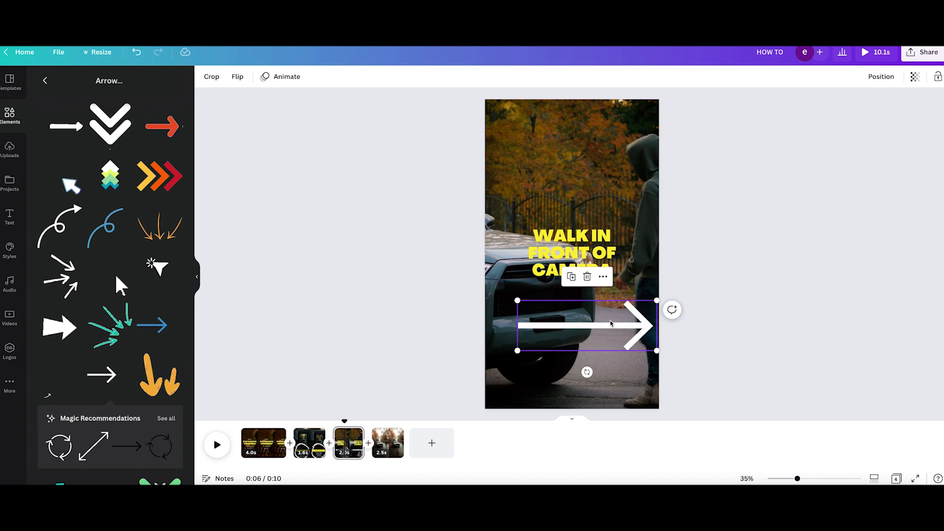
left_click_drag(657, 300, 630, 311)
left_click_drag(574, 373, 574, 278)
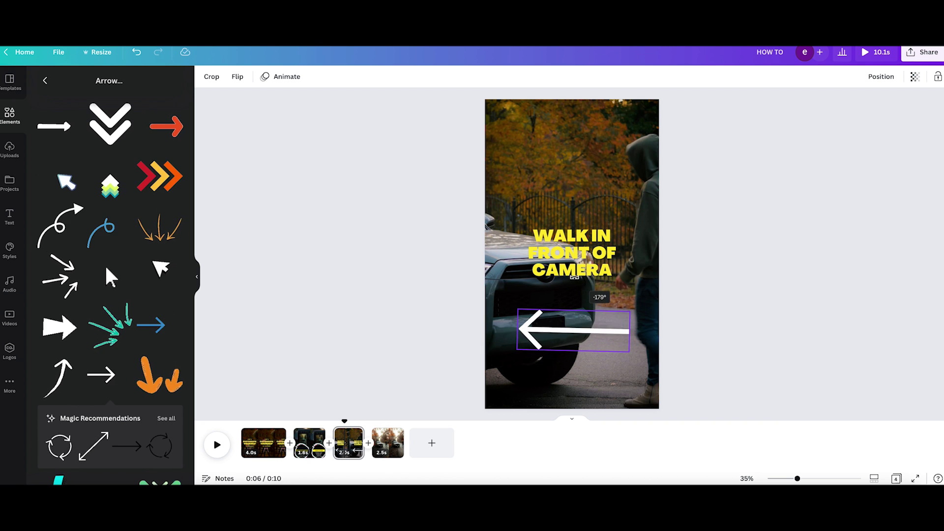
left_click_drag(581, 331, 580, 317)
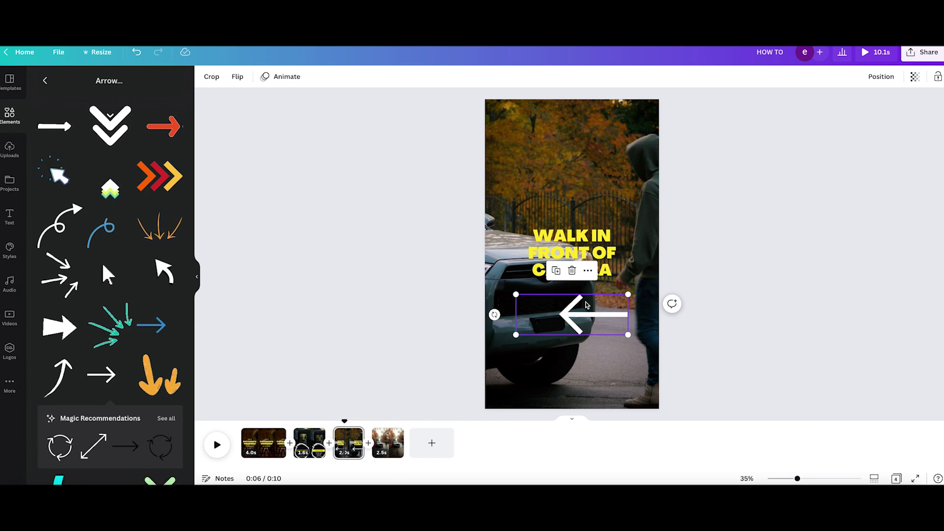
Step: Trim the white arrow's on-screen time to 1.7 seconds and move to the last page
left_click(588, 271)
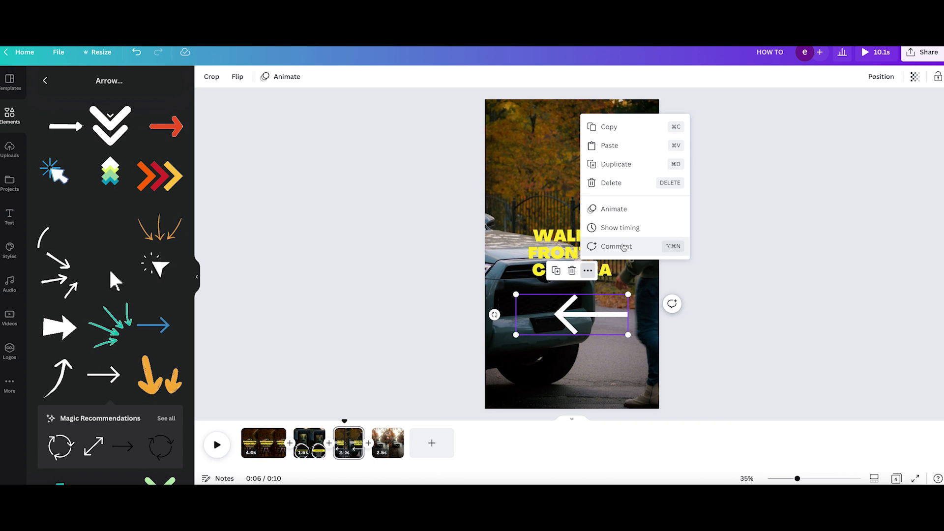
left_click(618, 228)
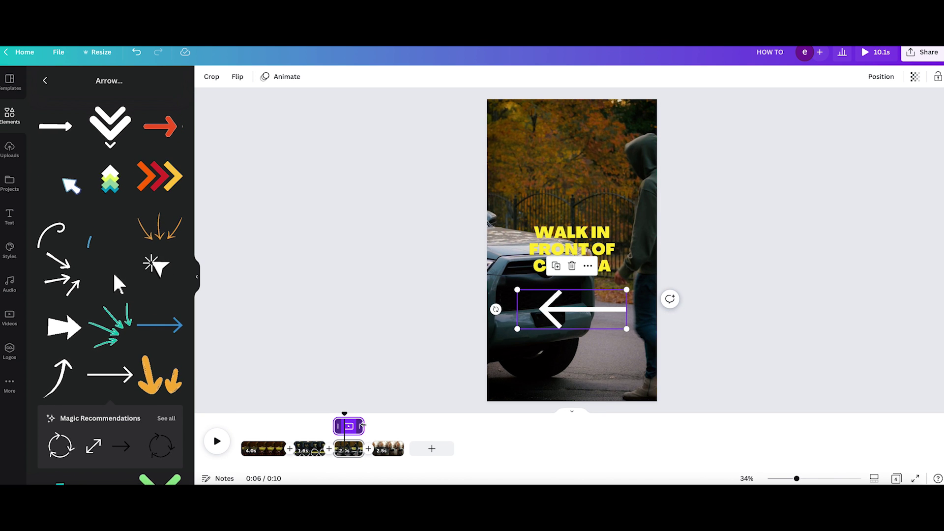
left_click_drag(362, 422, 342, 425)
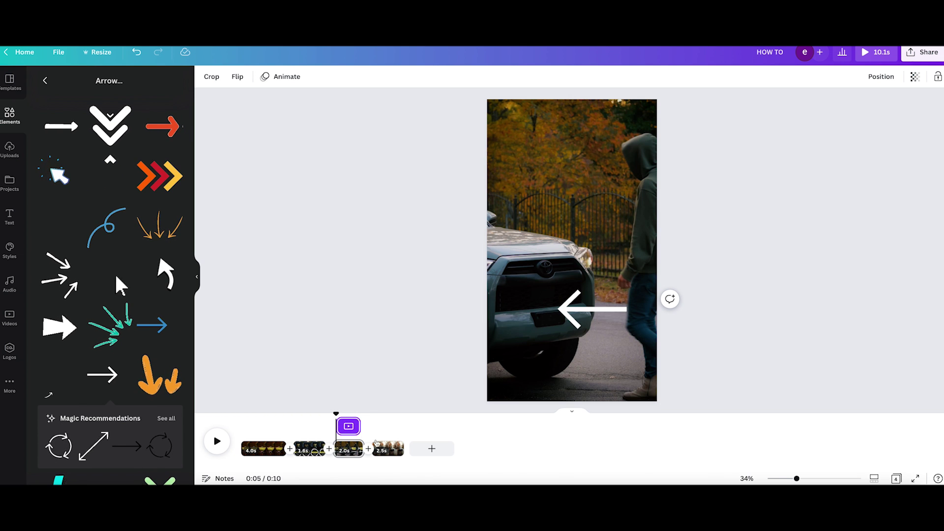
left_click(389, 447)
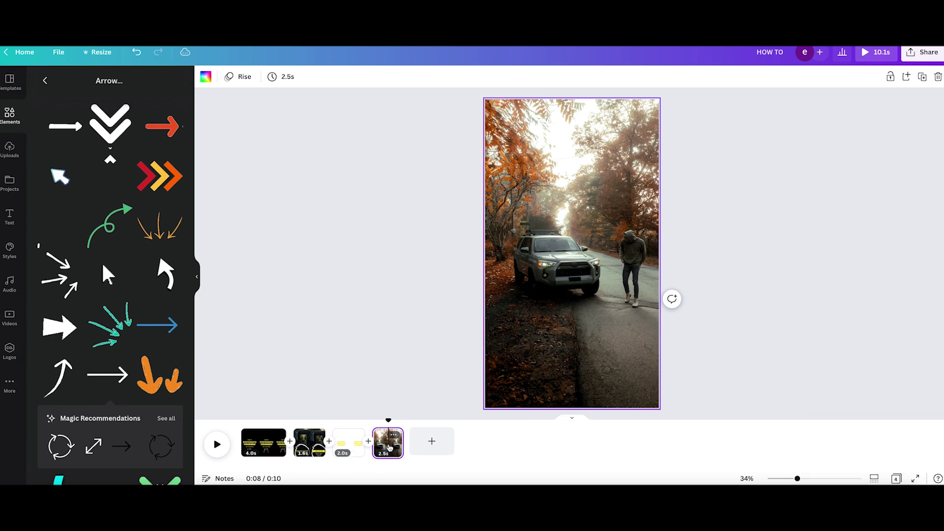
left_click(45, 80)
Step: Add the orange FOLLOW social media sticker to the last page and shrink it onto the road
scroll(92, 327, "down", 3)
scroll(92, 328, "down", 1)
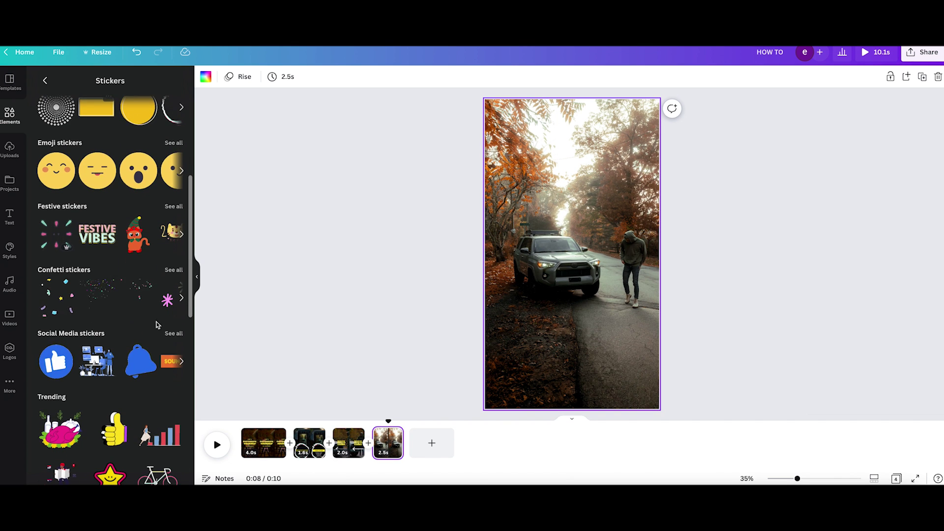
left_click(174, 333)
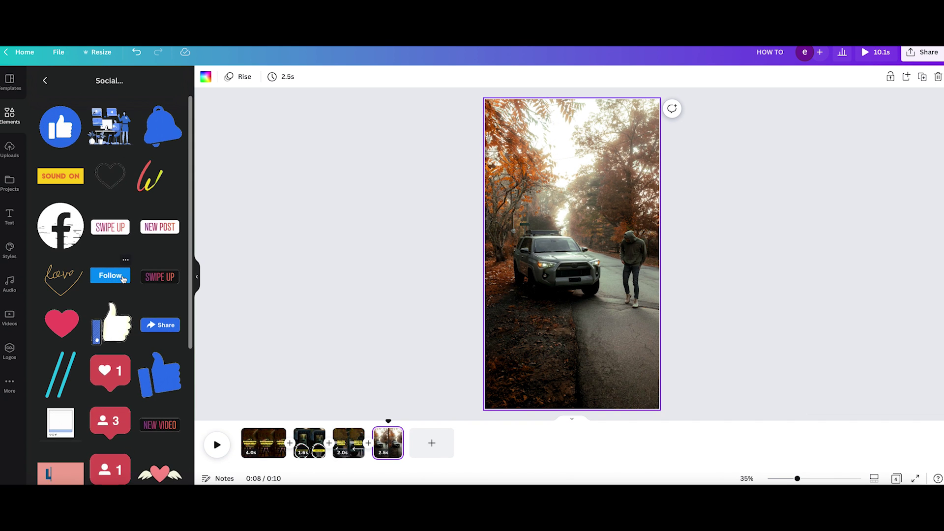
left_click(69, 218)
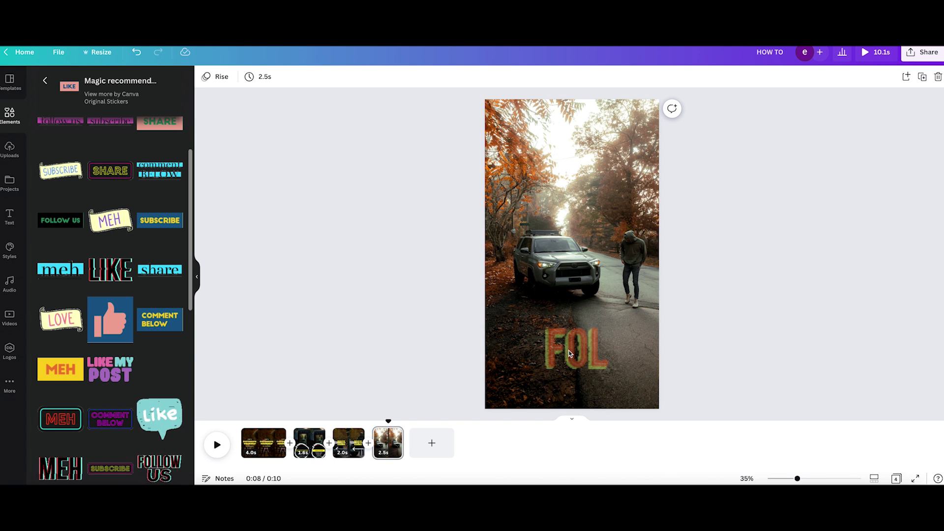
left_click_drag(680, 325, 581, 350)
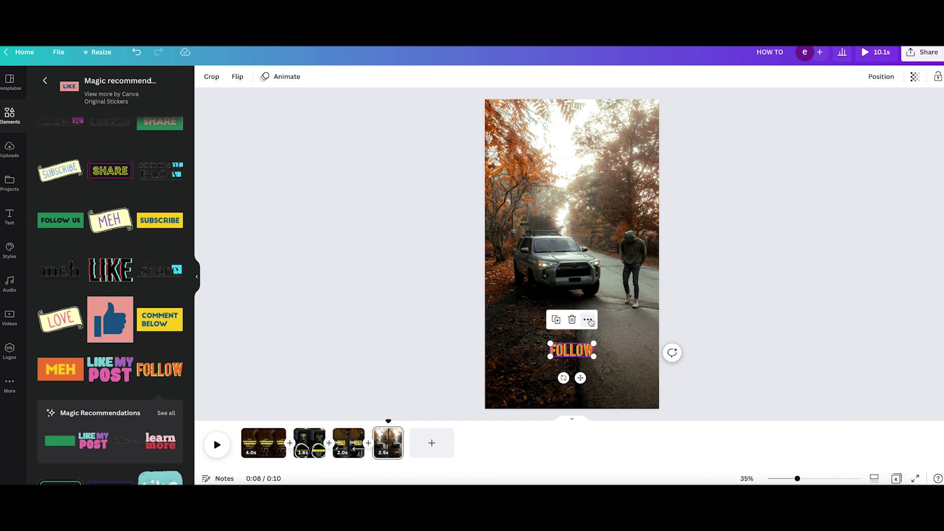
Step: Delay the FOLLOW sticker's appearance slightly, then replay the video from the start
left_click(589, 321)
left_click(618, 277)
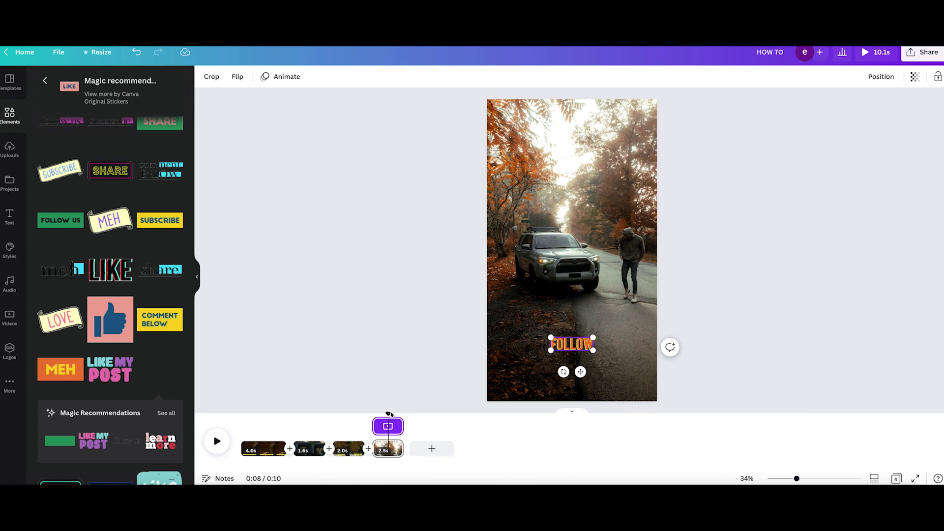
left_click_drag(380, 426, 382, 426)
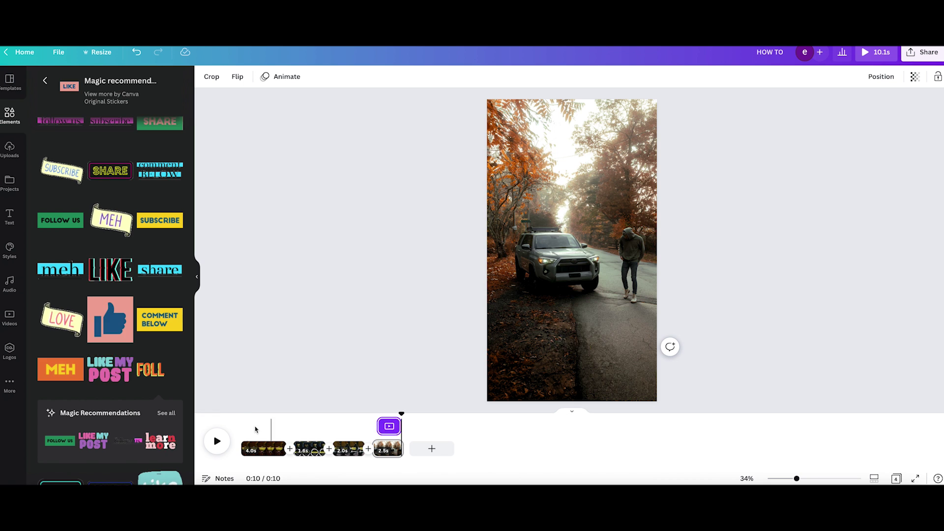
left_click(255, 429)
left_click(217, 441)
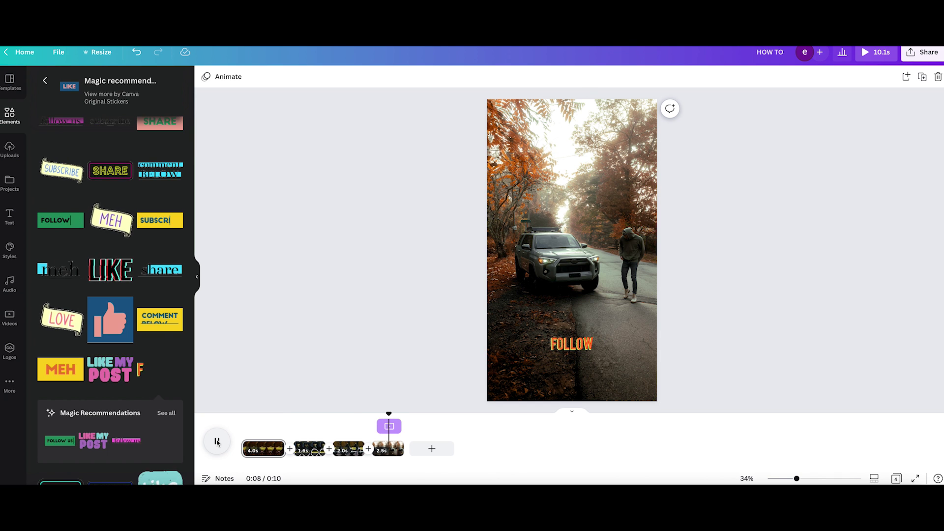
Step: Export the updated four-page reel as an MP4 video covering all pages
left_click(917, 54)
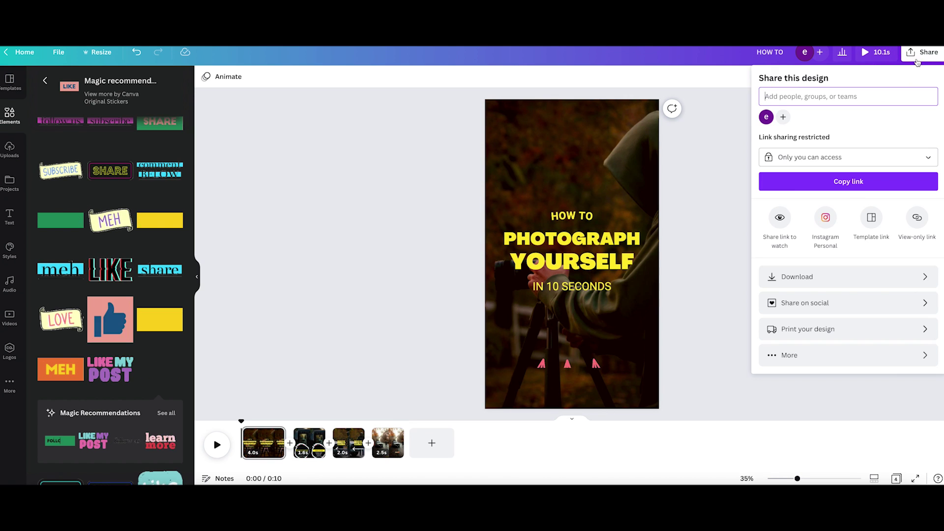
left_click(820, 274)
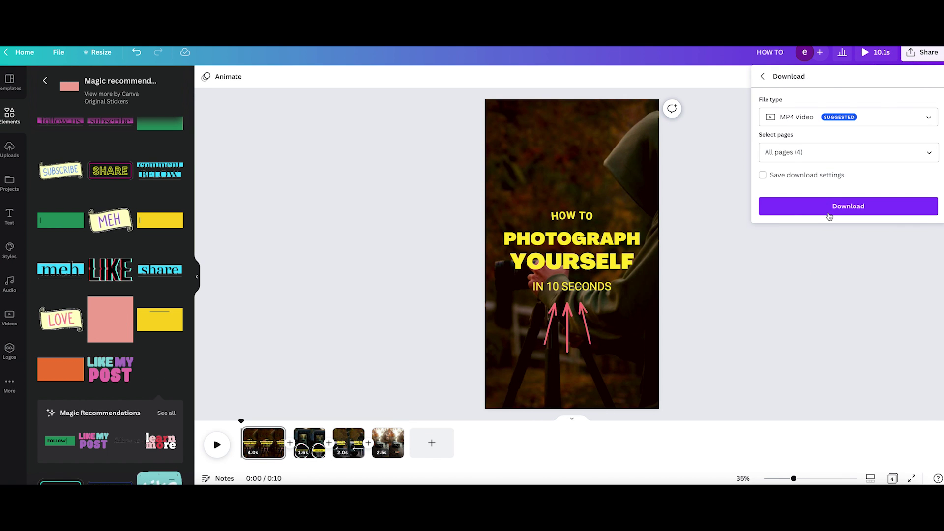
left_click(829, 216)
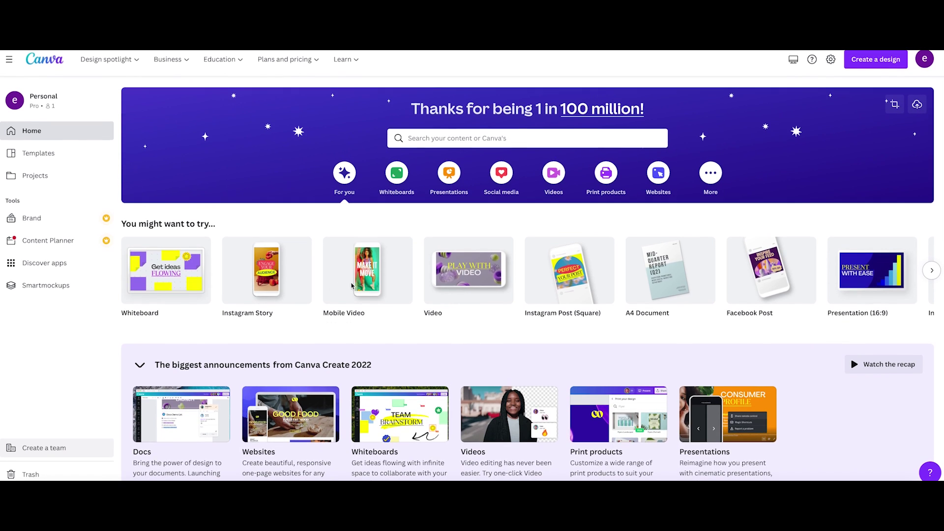
Step: Start a blank Mobile Video and apply all 3 pages of the misty-forest Green Modern Reels template
left_click(365, 292)
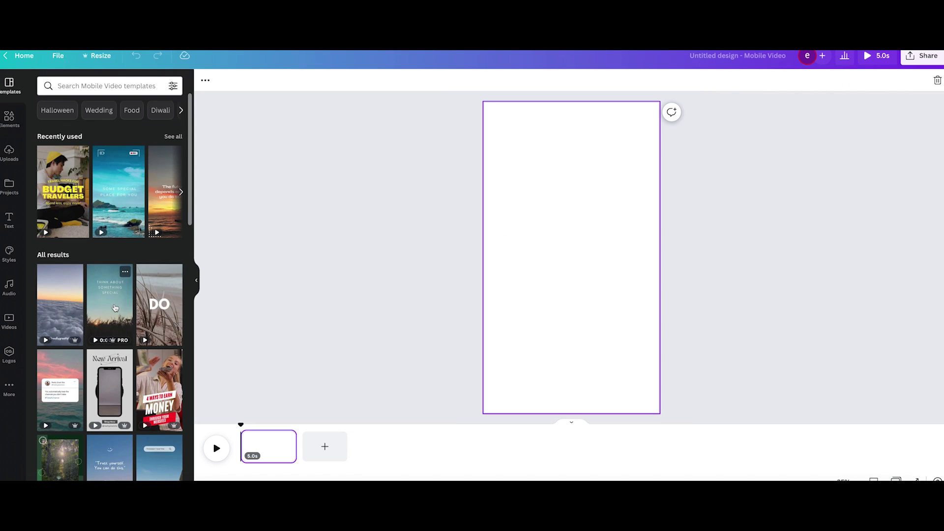
scroll(115, 308, "down", 7)
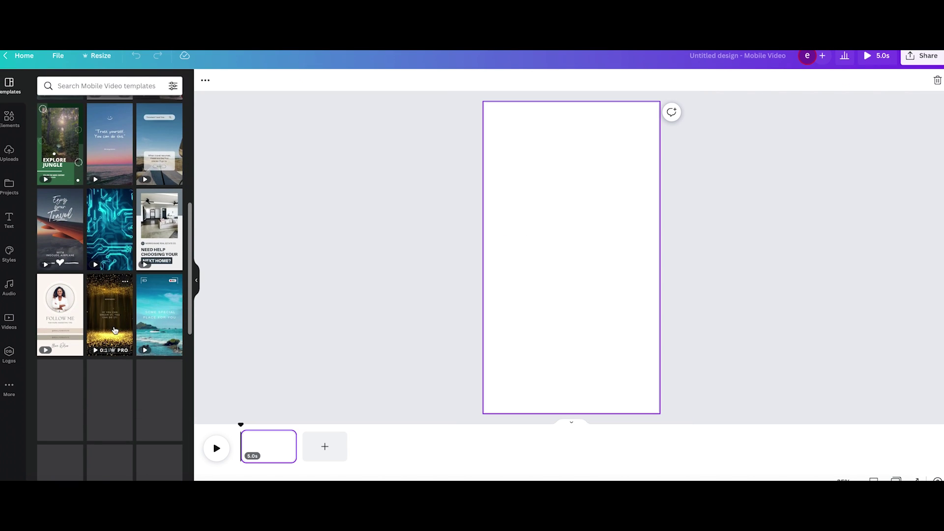
scroll(114, 329, "down", 8)
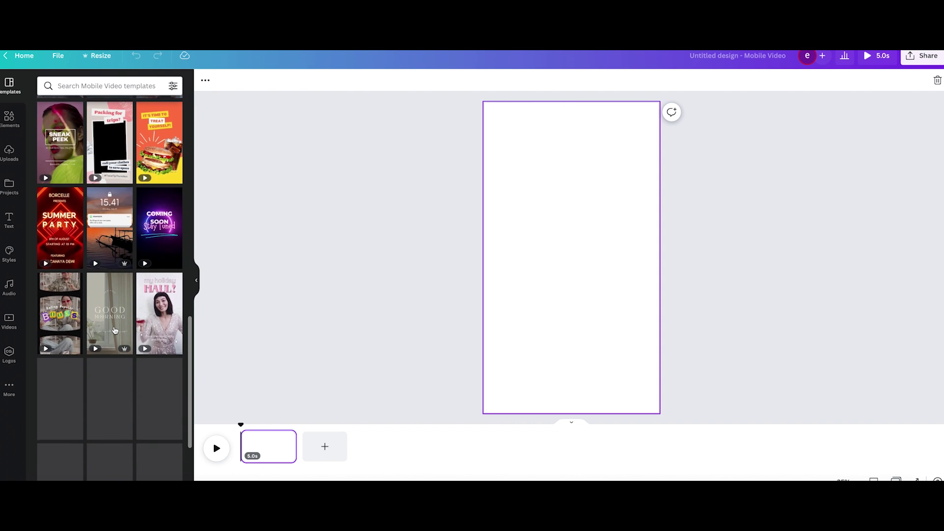
scroll(114, 330, "down", 6)
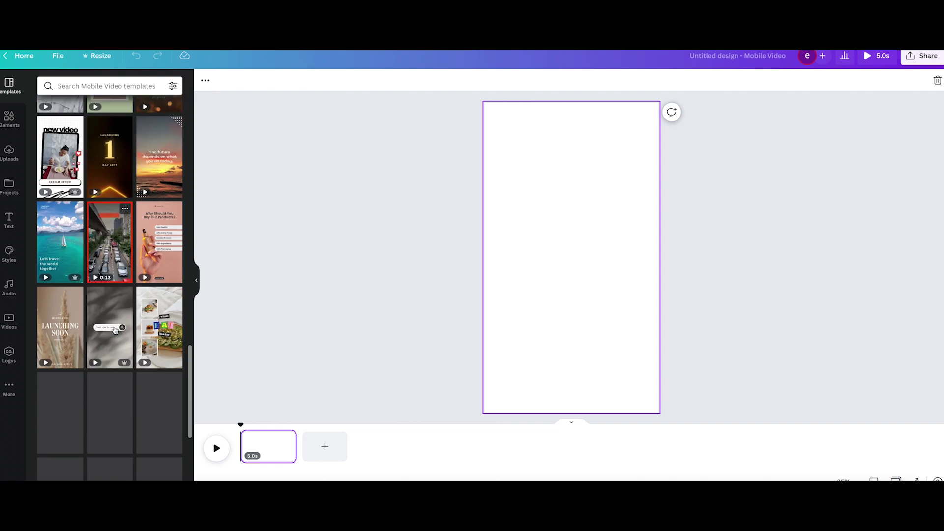
scroll(114, 330, "down", 8)
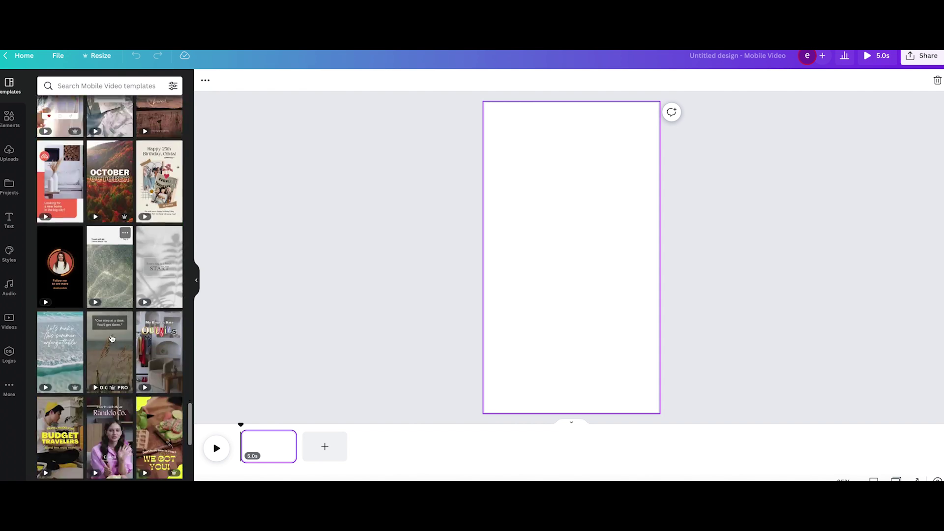
scroll(112, 338, "down", 8)
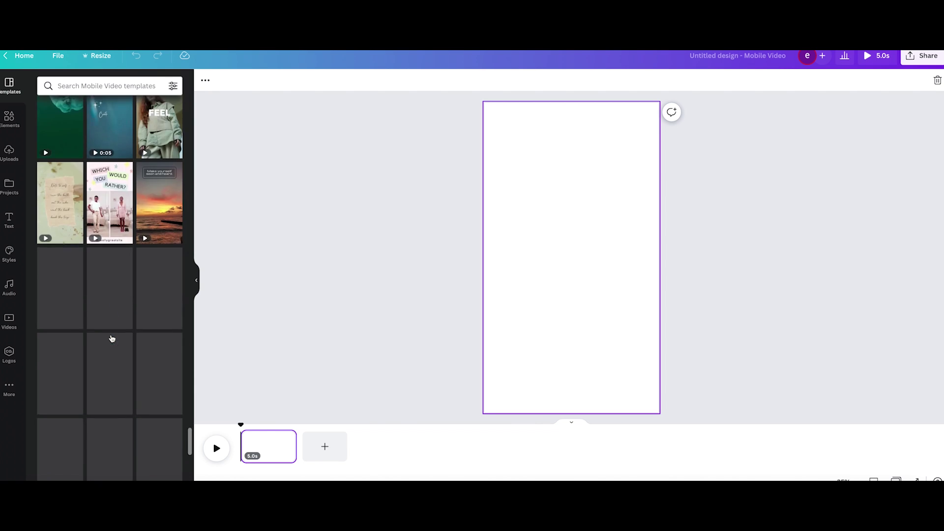
scroll(112, 338, "down", 8)
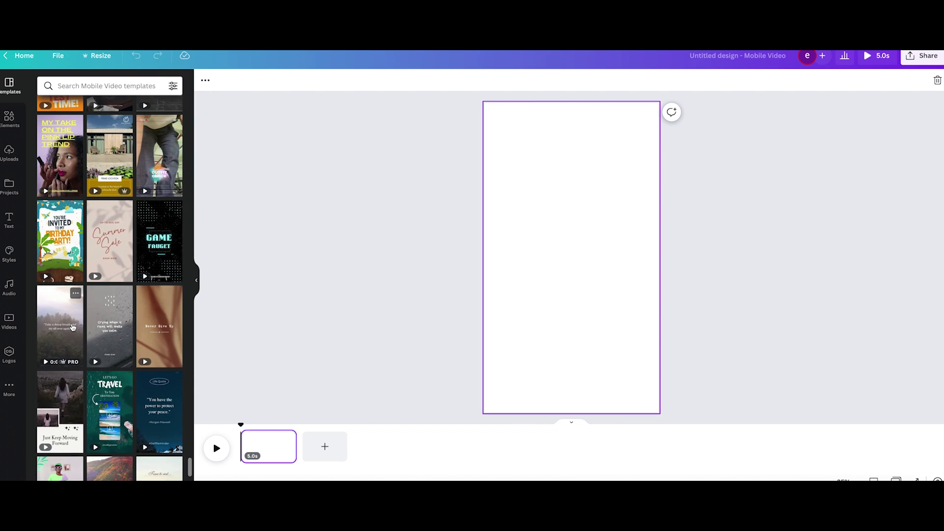
left_click(72, 327)
left_click(121, 109)
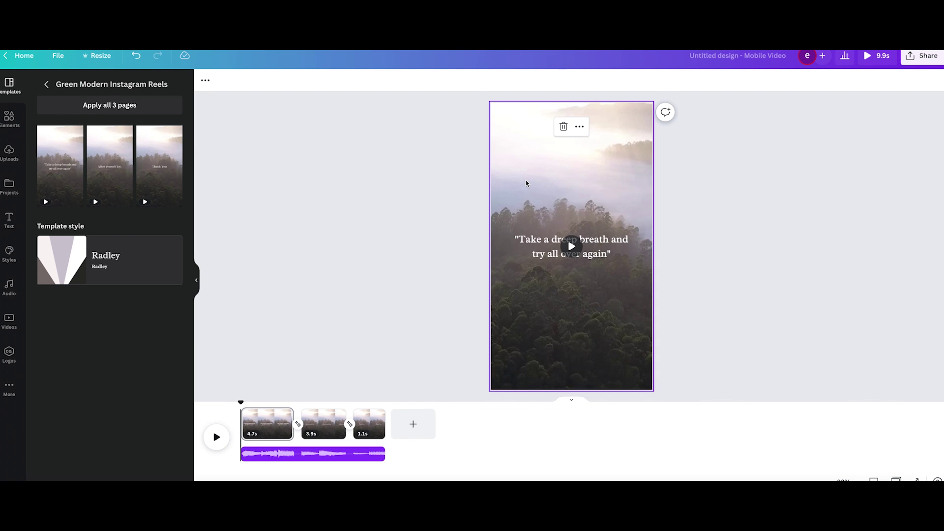
Step: Replace page 1's forest footage with the iphone.mp4 clip, stretched to fill the page
key("Delete")
left_click_drag(348, 146, 538, 378)
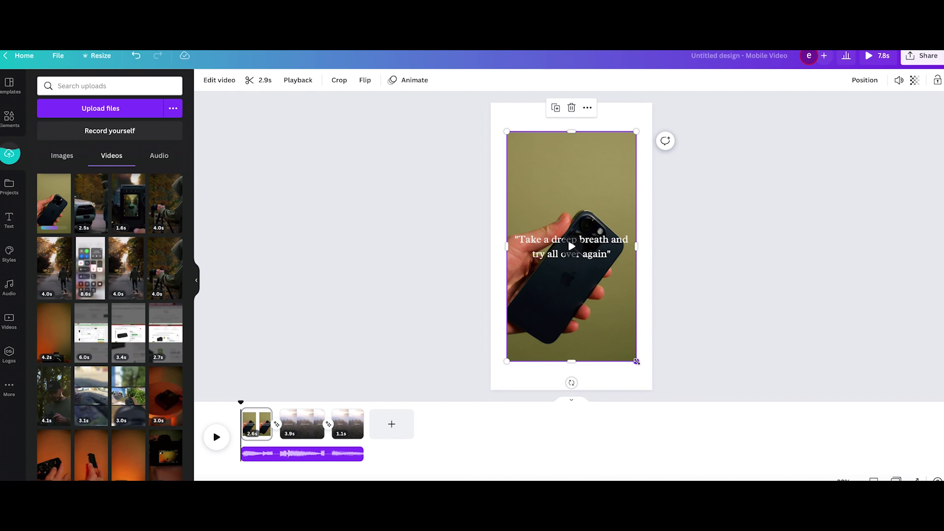
left_click_drag(636, 362, 652, 390)
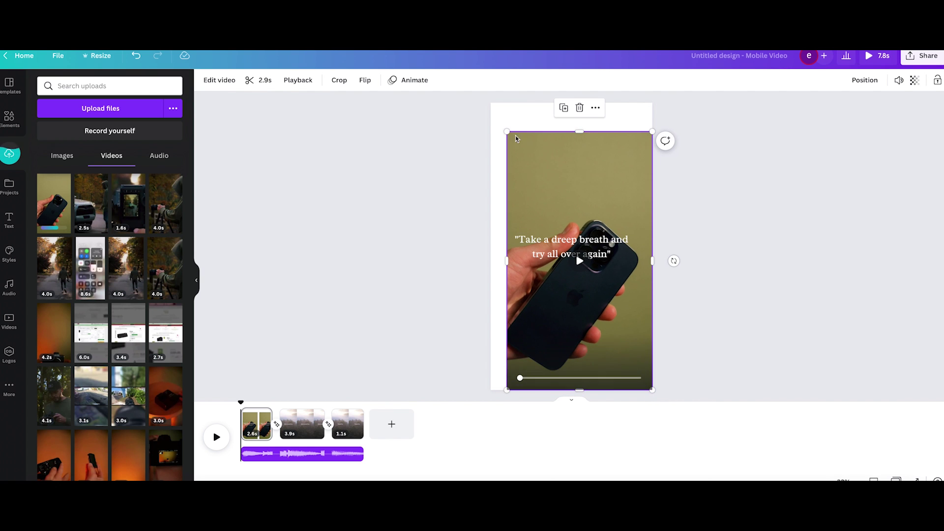
left_click_drag(507, 132, 492, 101)
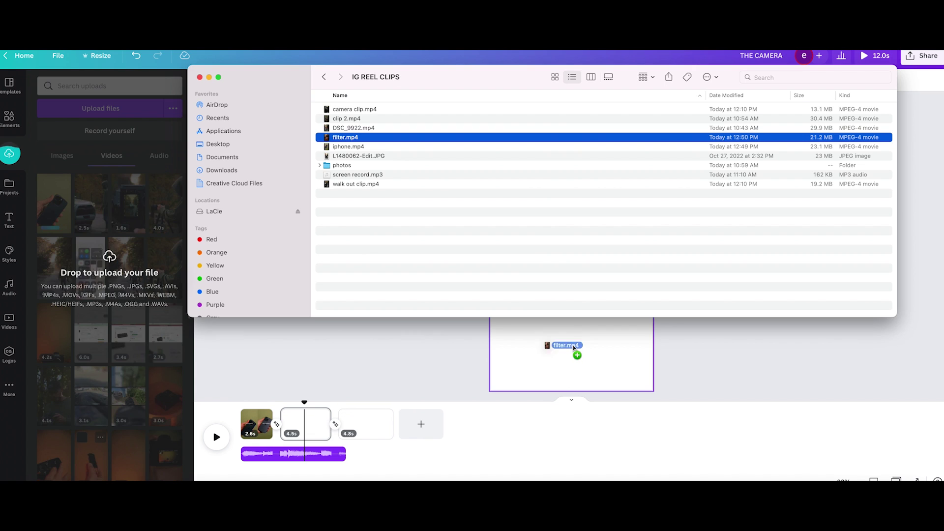
Step: Drop the filter.mp4 clip onto page 2 and stretch it to fill the page
left_click_drag(568, 352, 563, 377)
left_click_drag(619, 354, 648, 384)
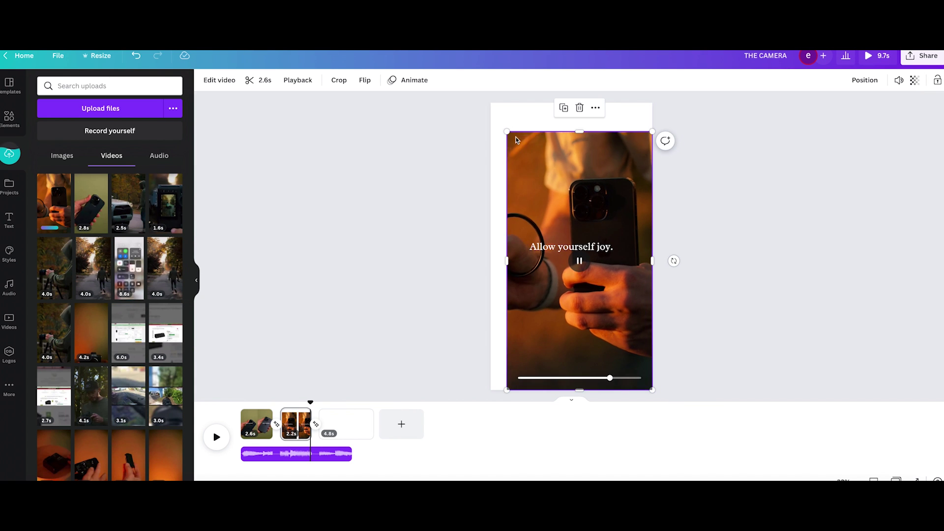
left_click_drag(507, 132, 489, 104)
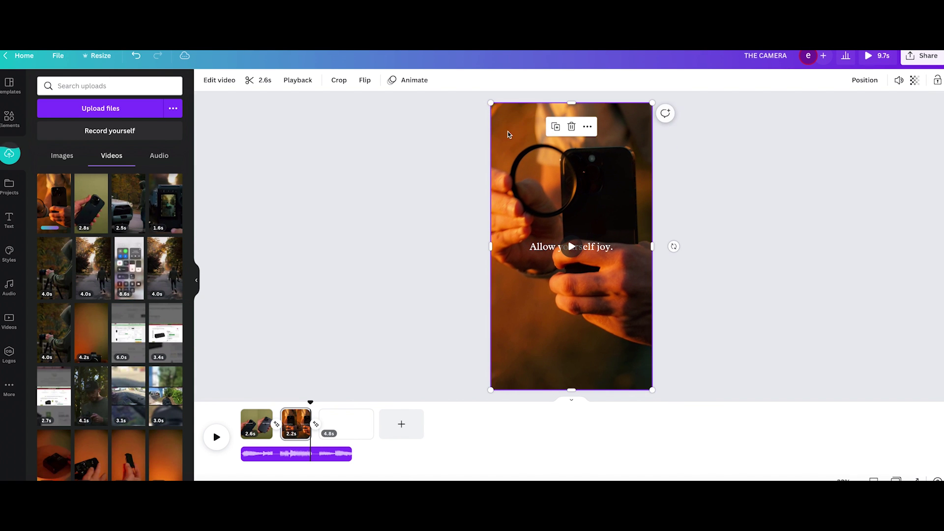
left_click(560, 250)
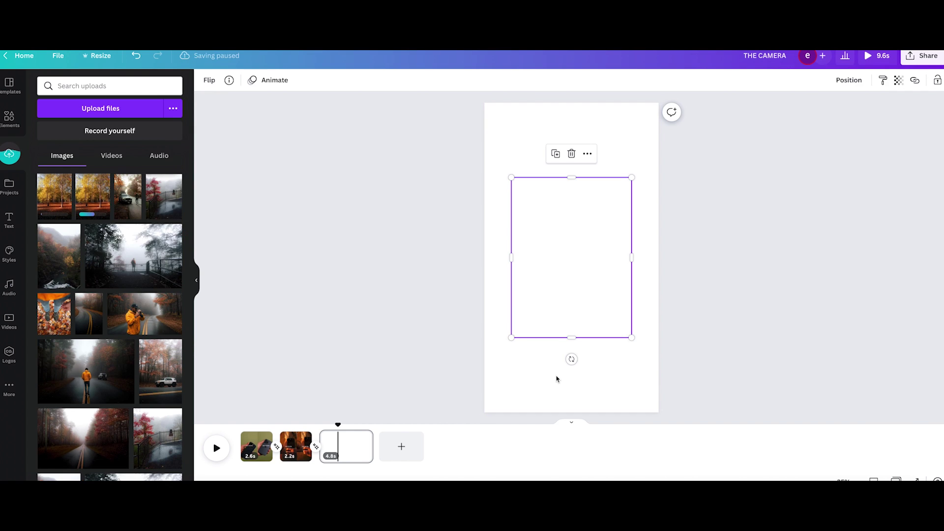
Step: Enlarge the autumn forest photo on page 3, retitle it THE PHOTO, and preview the reel
left_click_drag(511, 338, 484, 372)
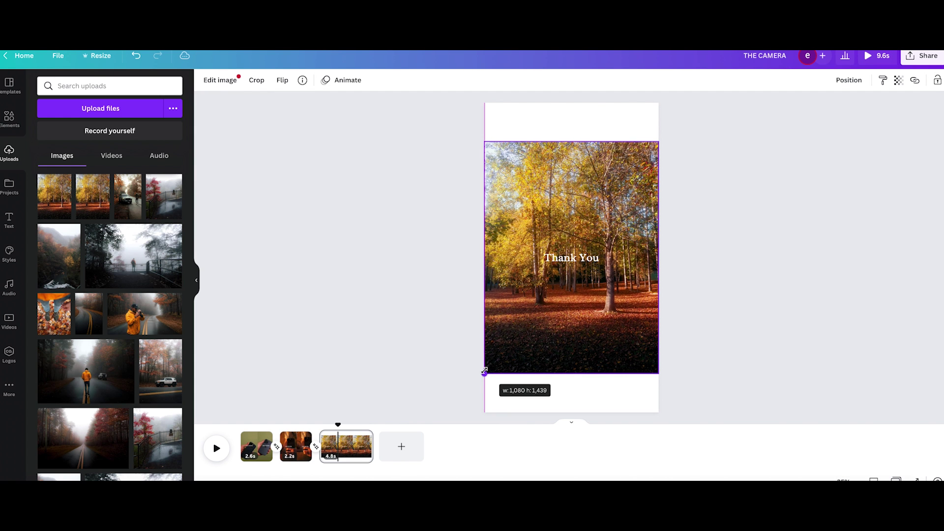
left_click(575, 260)
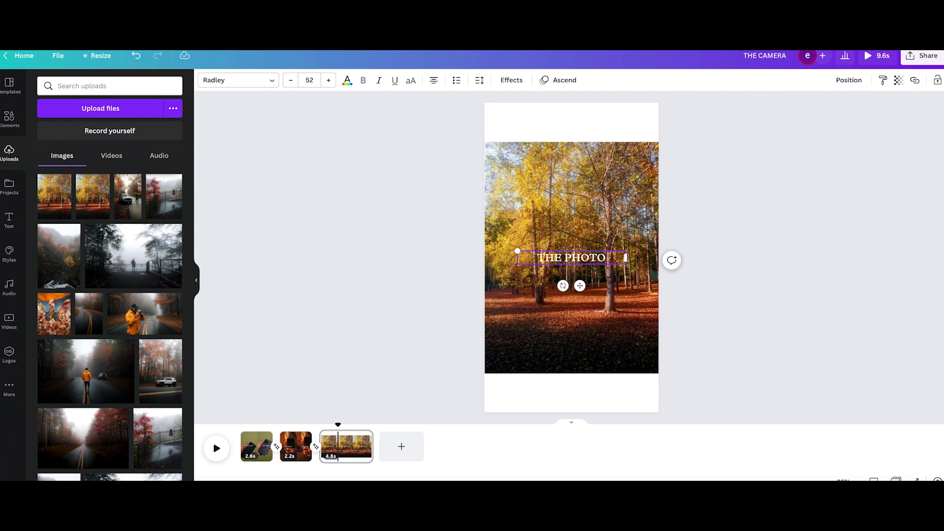
left_click(216, 448)
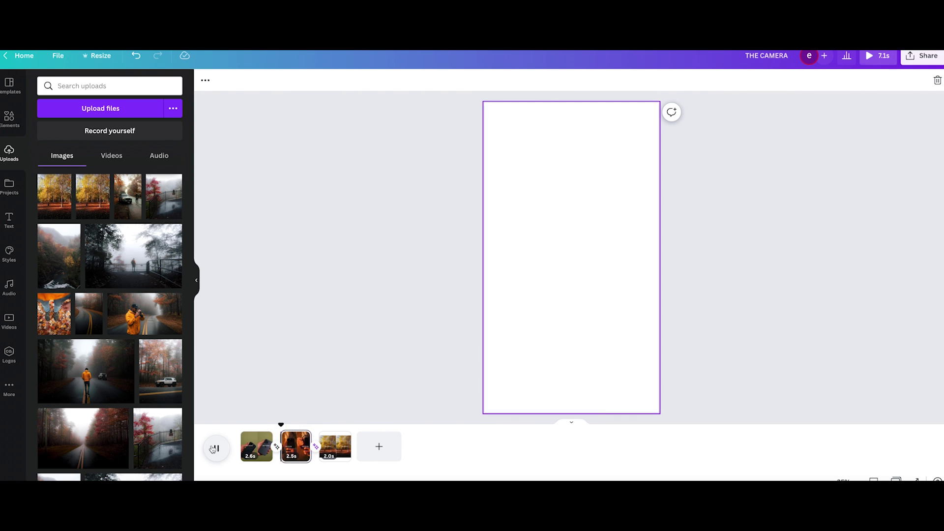
left_click(215, 449)
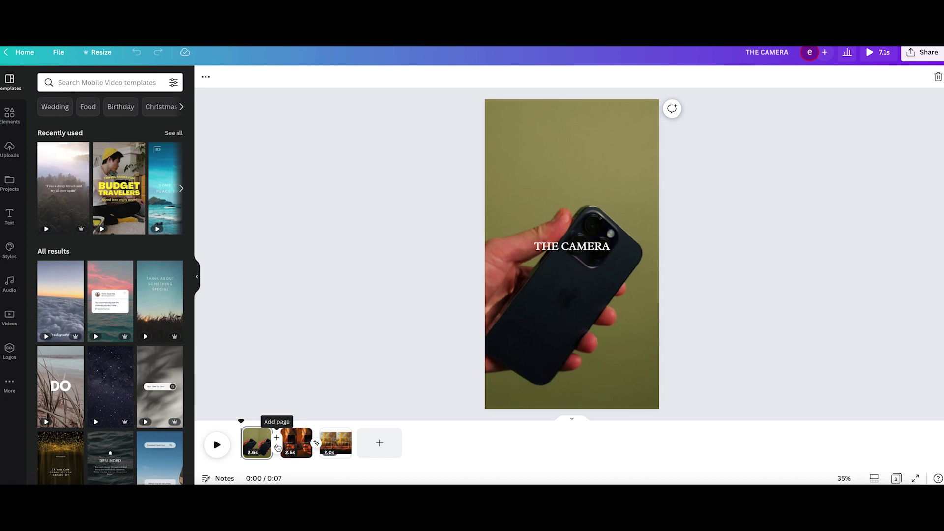
Step: Try the Stack and Color Wipe transitions between pages 1 and 2
left_click(277, 449)
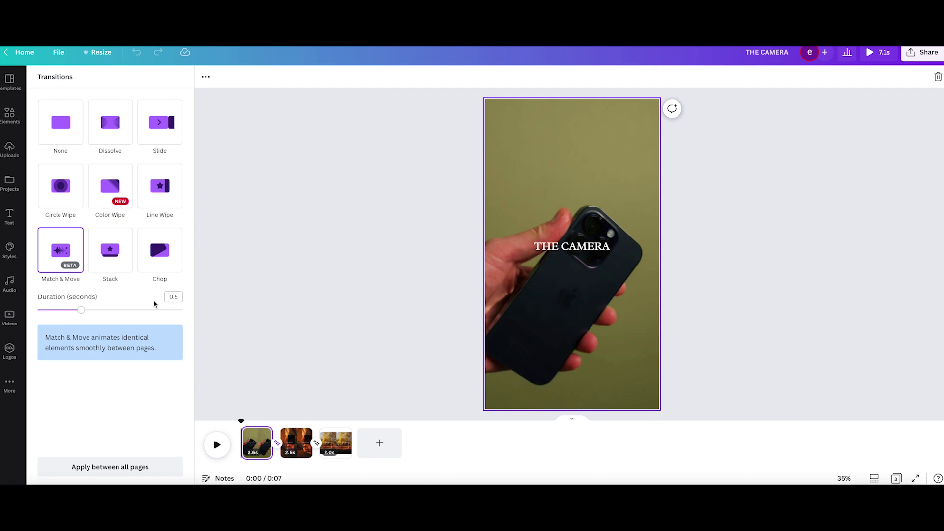
left_click(122, 260)
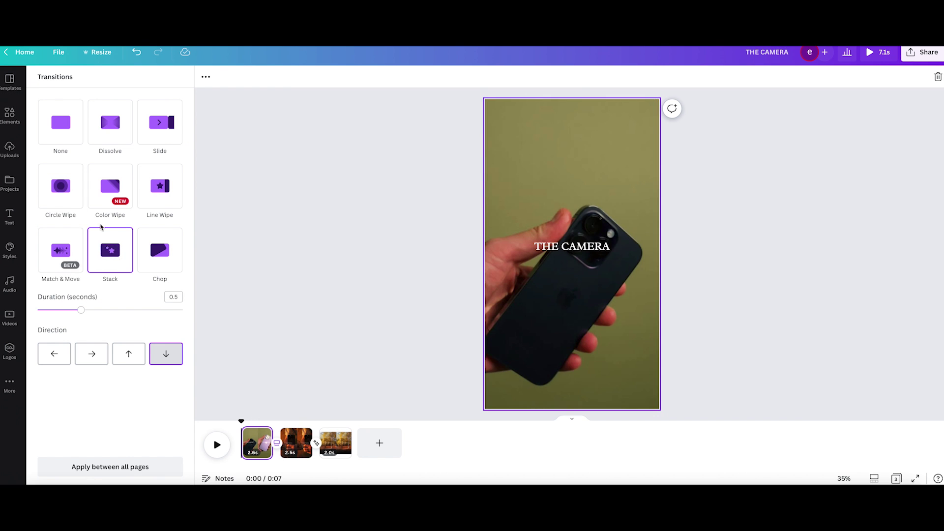
left_click(106, 200)
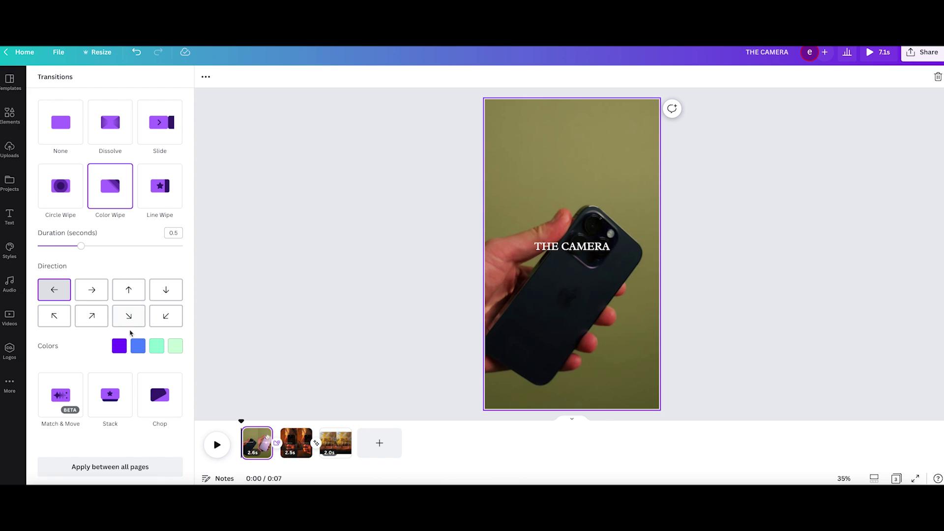
Step: Recolour the Color Wipe to white, lime, orange and yellow for its four colours
left_click(157, 347)
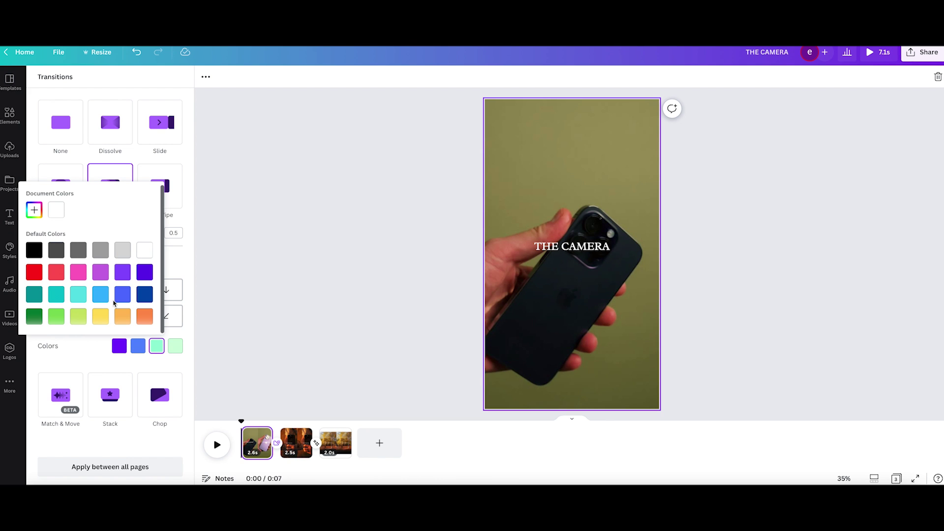
left_click(144, 317)
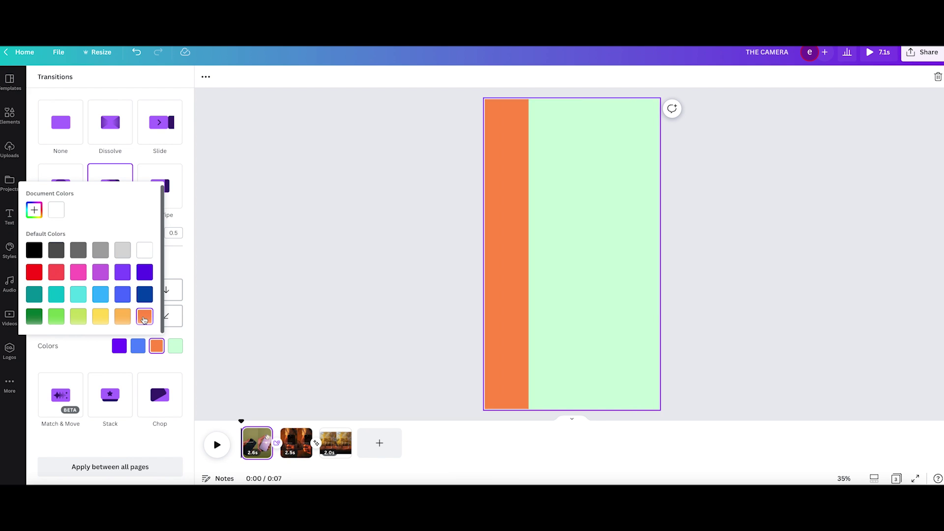
left_click(173, 346)
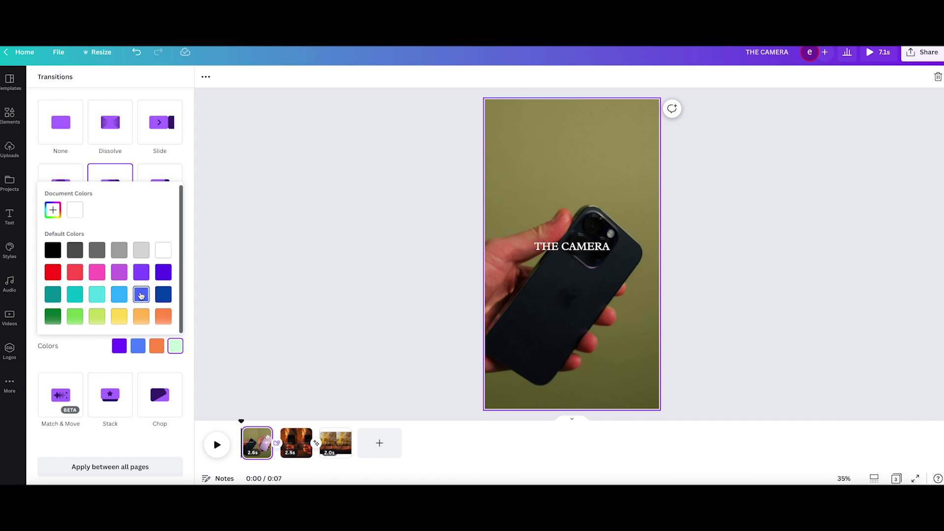
left_click(124, 322)
left_click(138, 345)
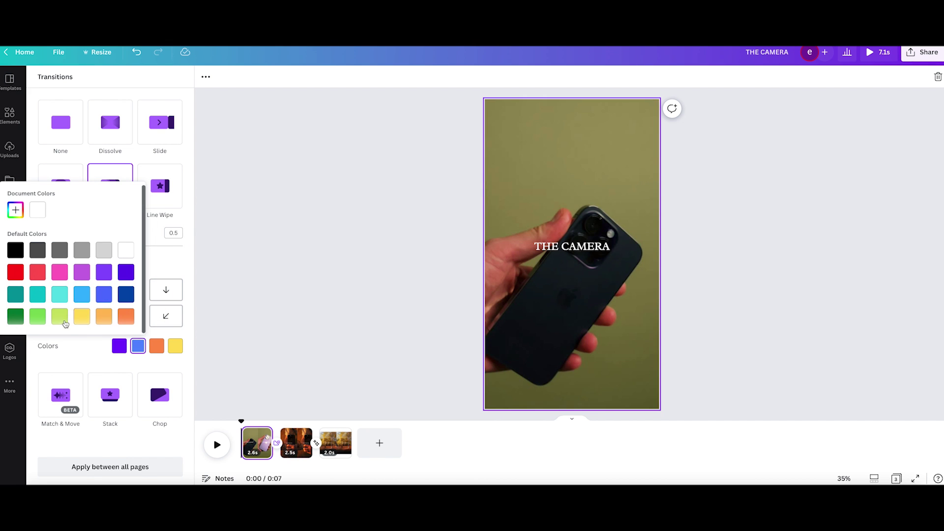
left_click(65, 323)
left_click(119, 345)
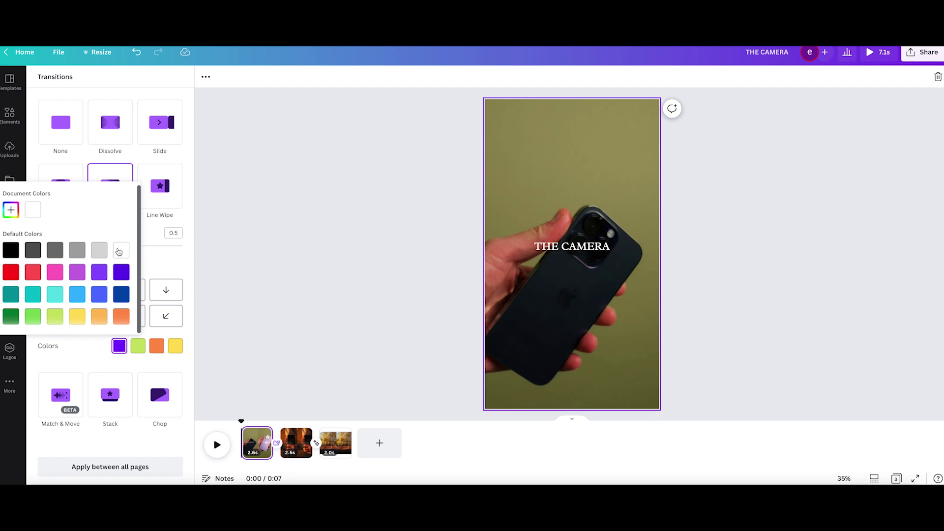
left_click(118, 251)
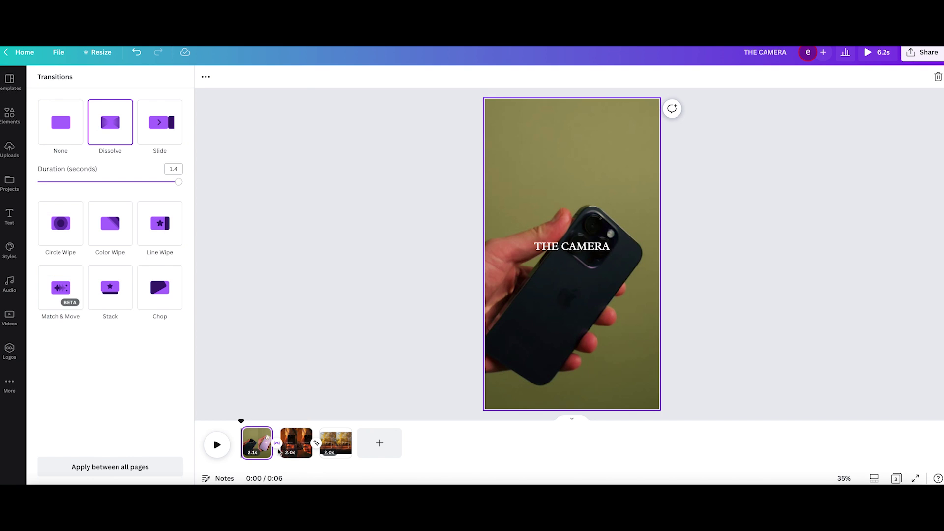
Step: Try Slide moving right then upward, then Line Wipe, and settle on Match & Move at 1.4 s
left_click(163, 143)
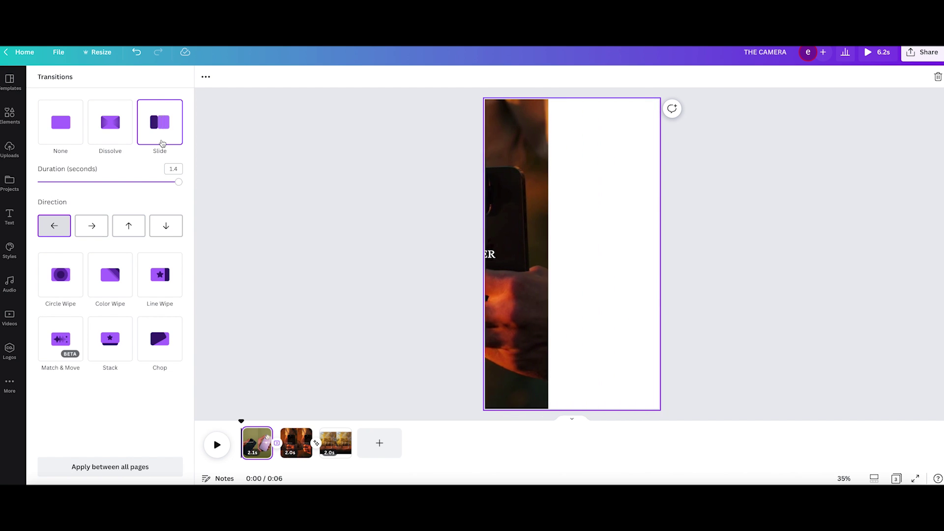
left_click(97, 227)
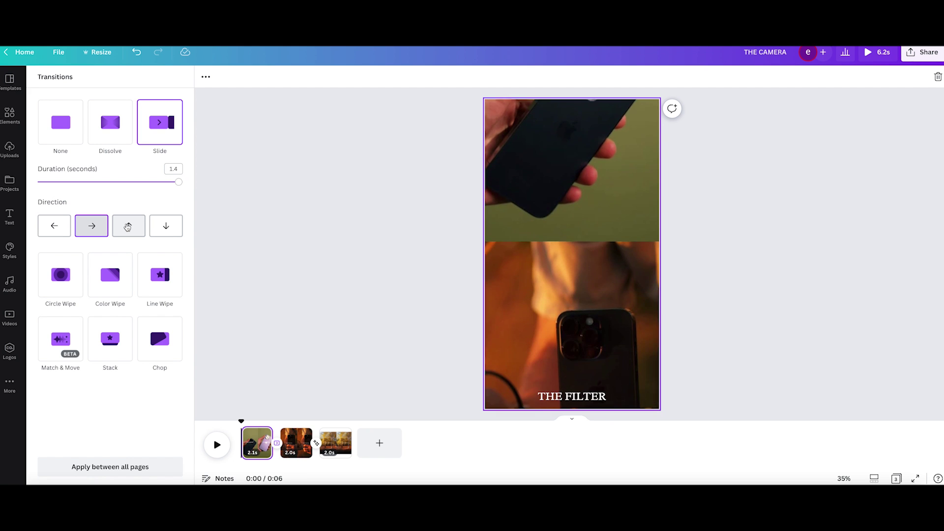
left_click(128, 227)
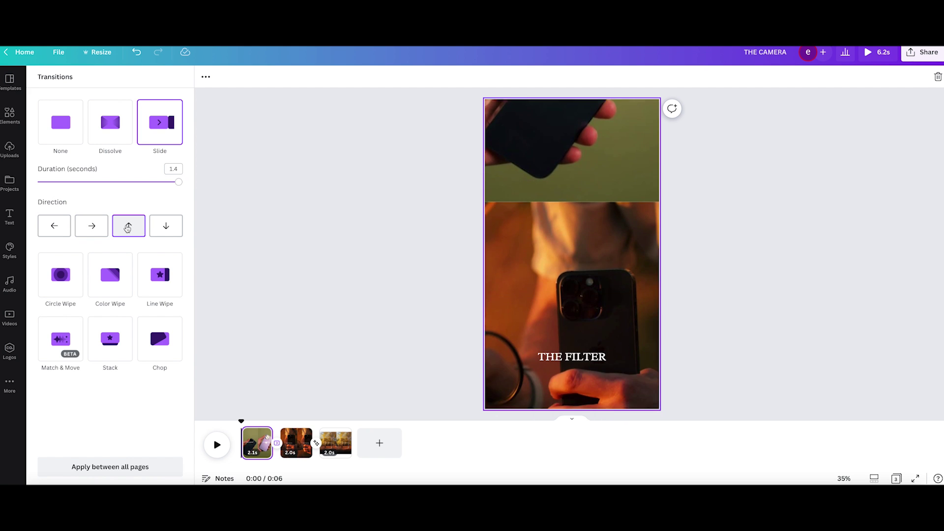
left_click(159, 275)
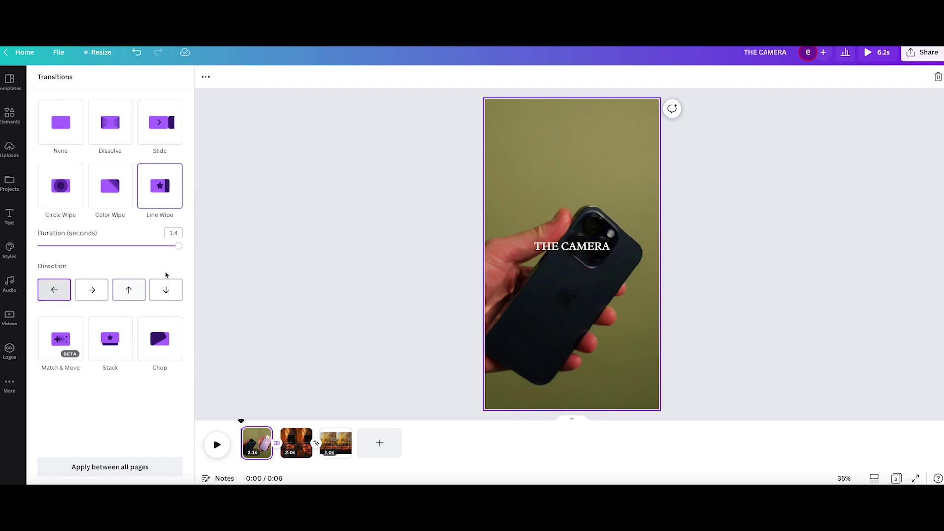
left_click(61, 339)
Step: Preview the Match & Move transition, then keep THE CAMERA text centred on page 1
left_click(219, 446)
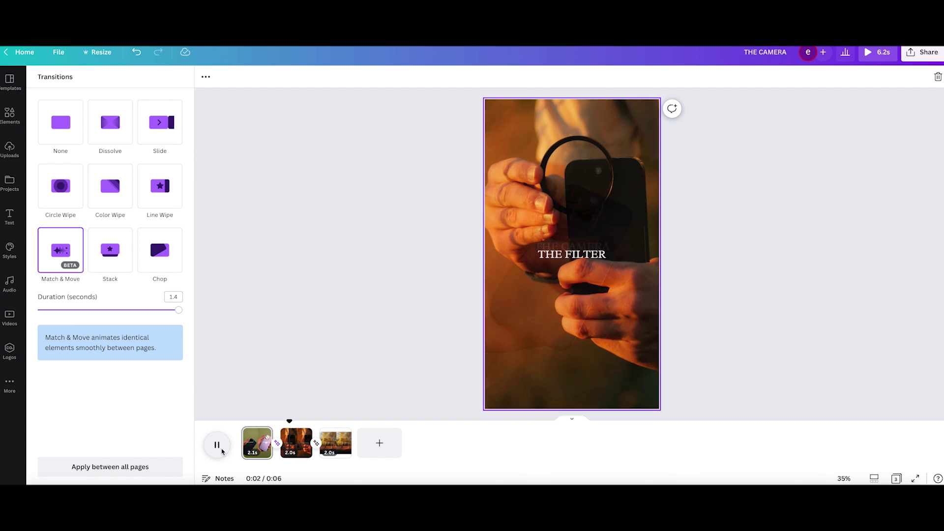
left_click(223, 452)
left_click(257, 443)
left_click_drag(575, 248, 581, 279)
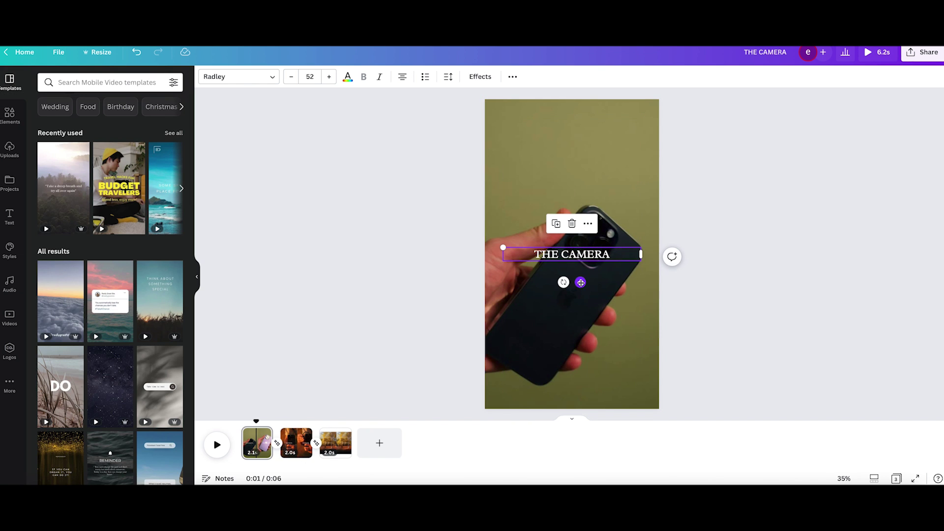
Step: Try the Drift and Wipe text animations on THE CAMERA
left_click(588, 224)
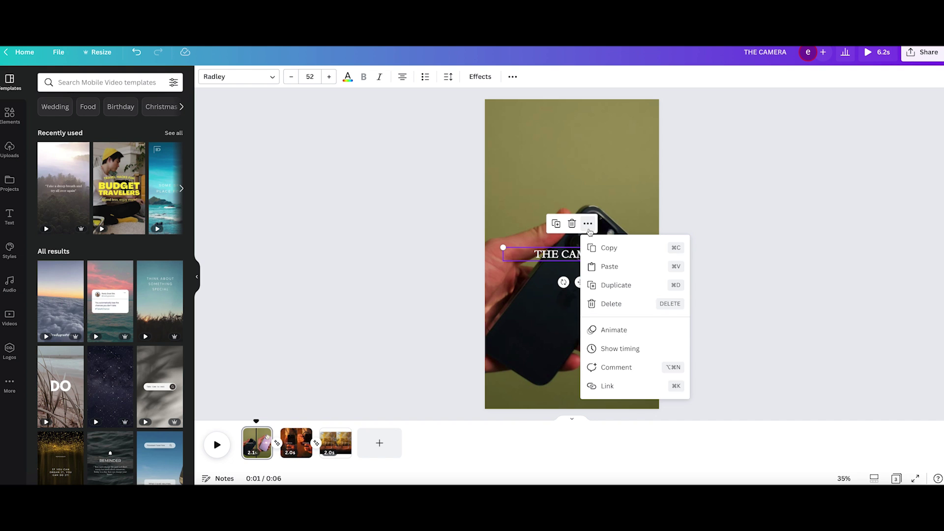
left_click(637, 333)
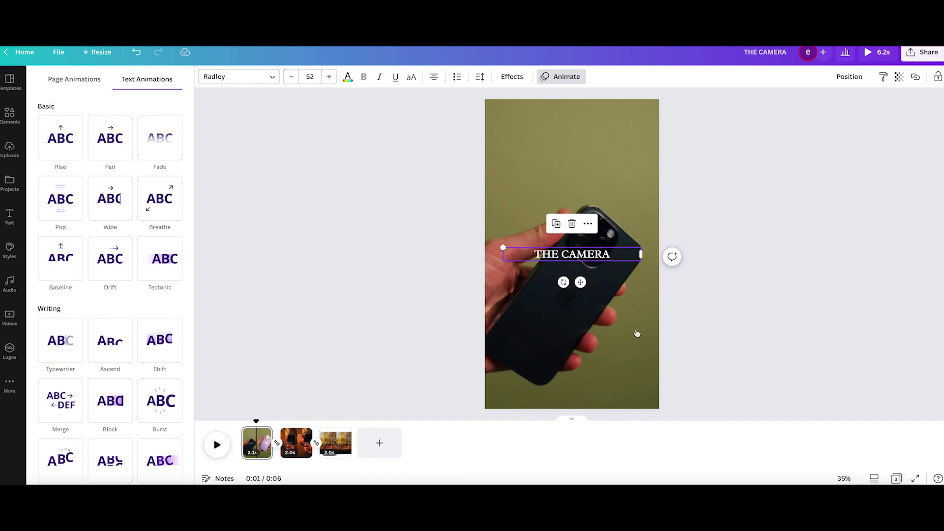
left_click(113, 271)
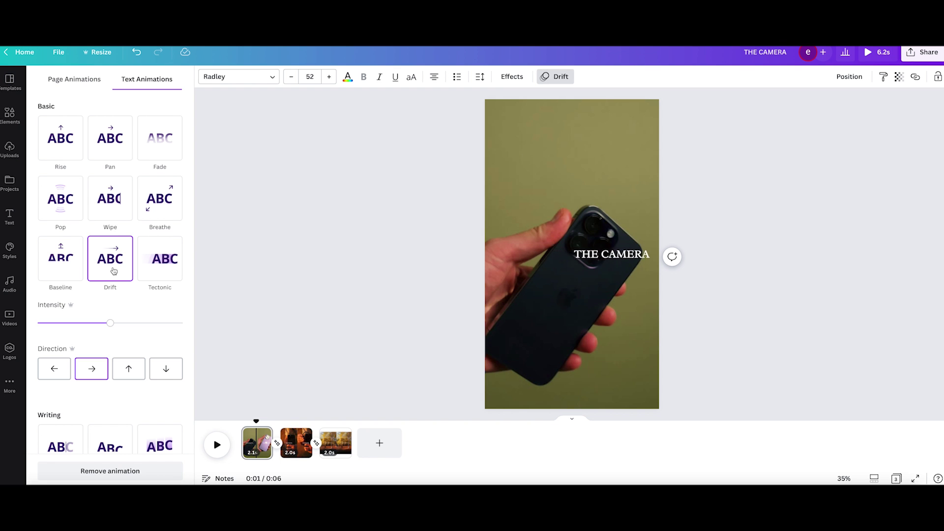
left_click(112, 209)
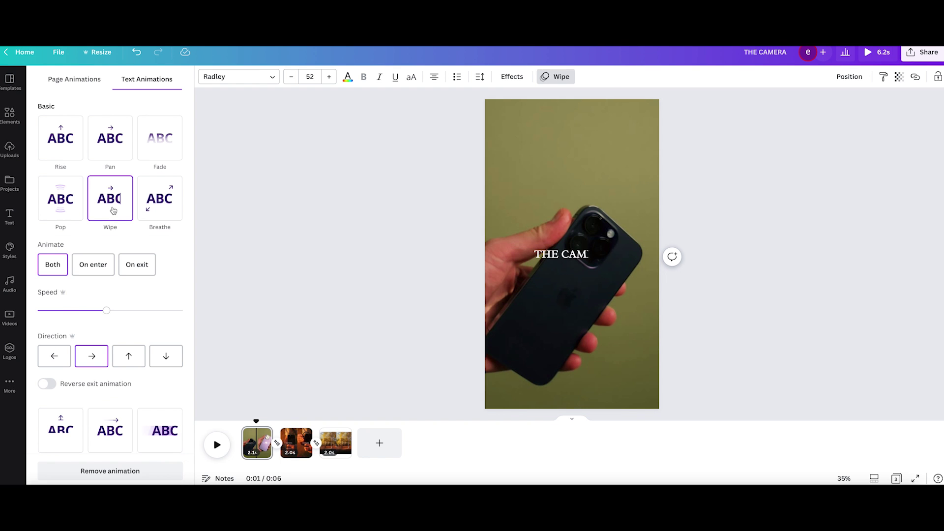
scroll(114, 211, "down", 5)
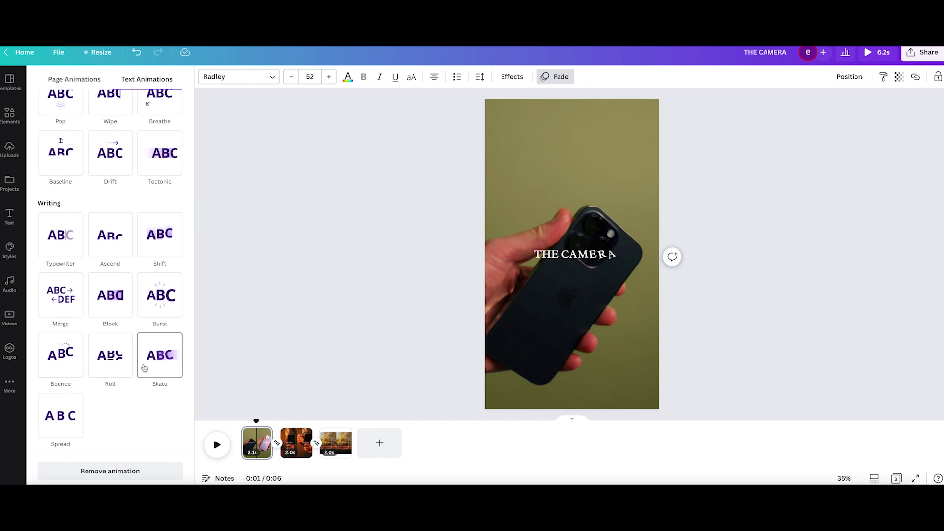
scroll(153, 246, "up", 5)
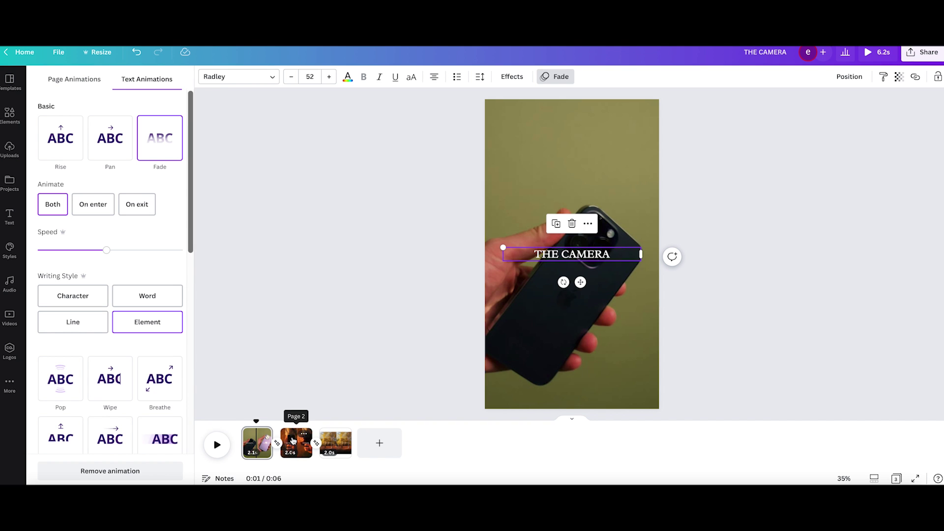
Step: Give THE FILTER text on page 2 a Fade animation
left_click(293, 440)
left_click(574, 253)
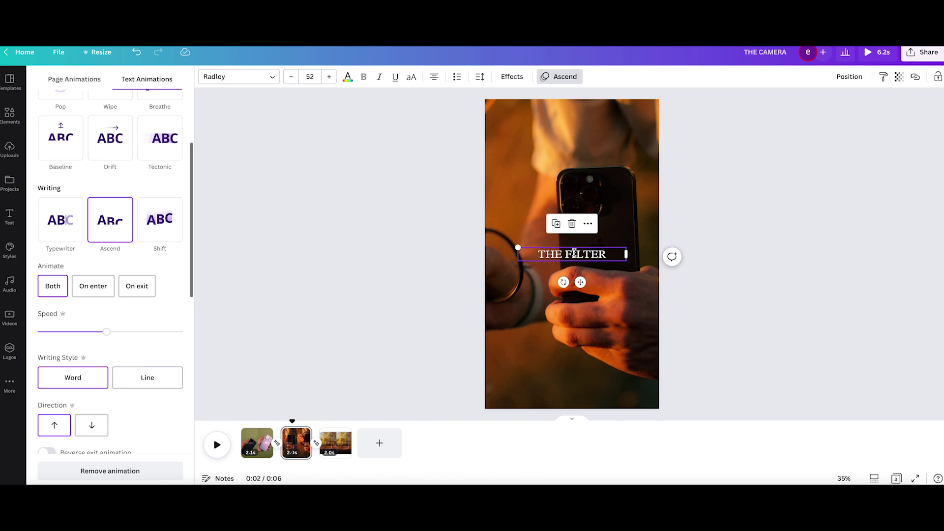
left_click(588, 225)
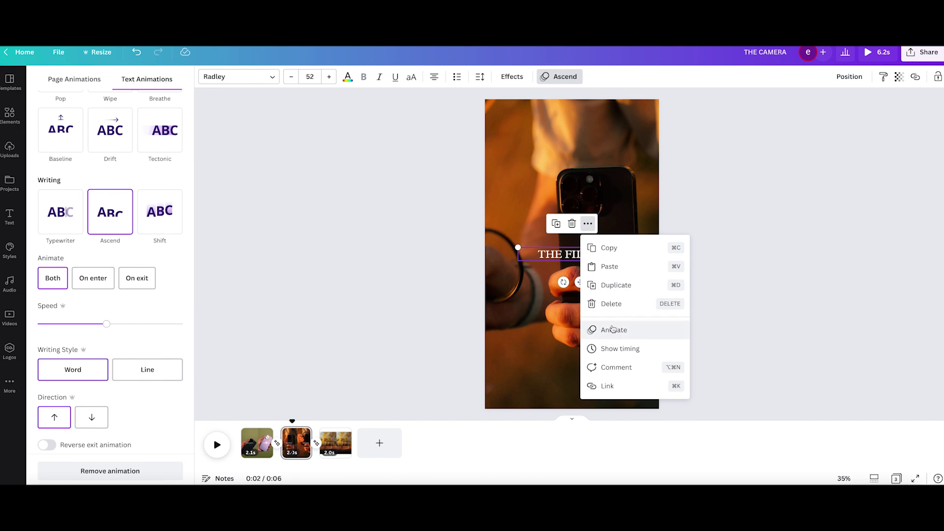
left_click(613, 329)
scroll(165, 140, "up", 3)
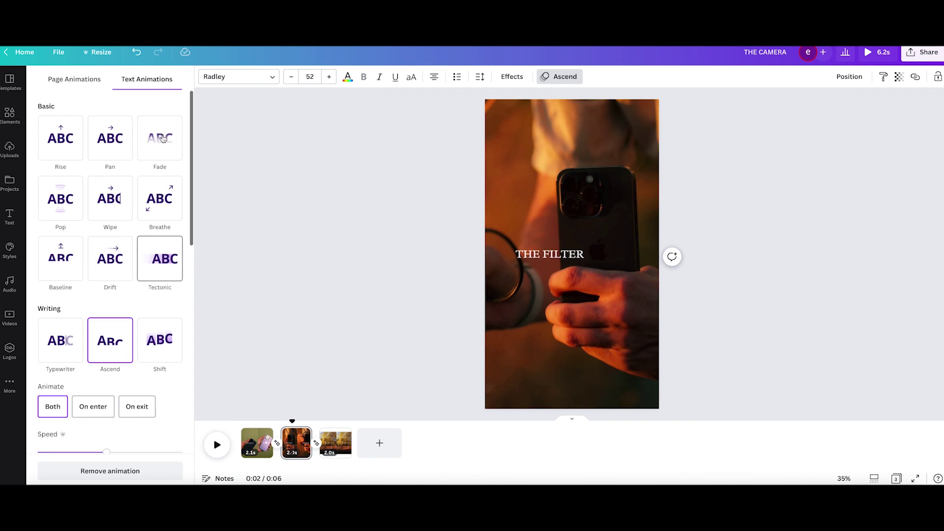
left_click(160, 142)
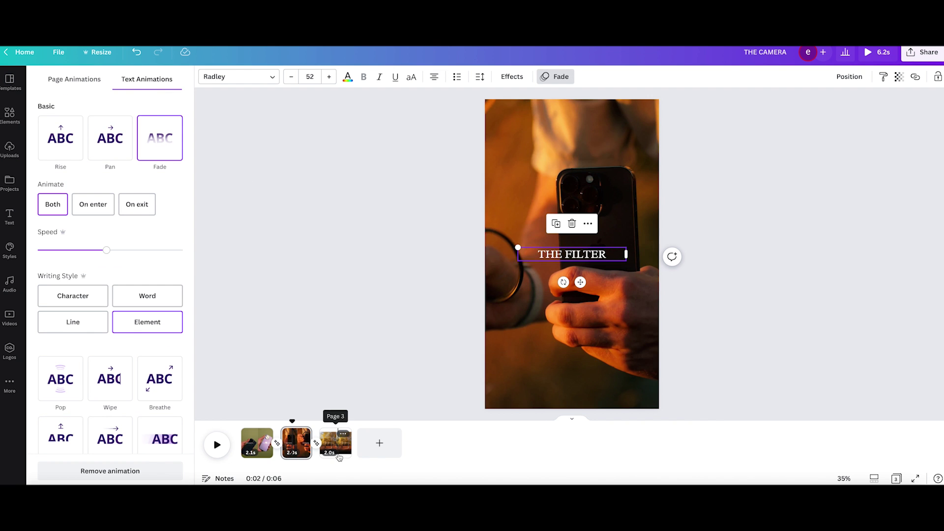
Step: Give THE PHOTO text on page 3 a Fade animation and show its timing track
left_click(342, 453)
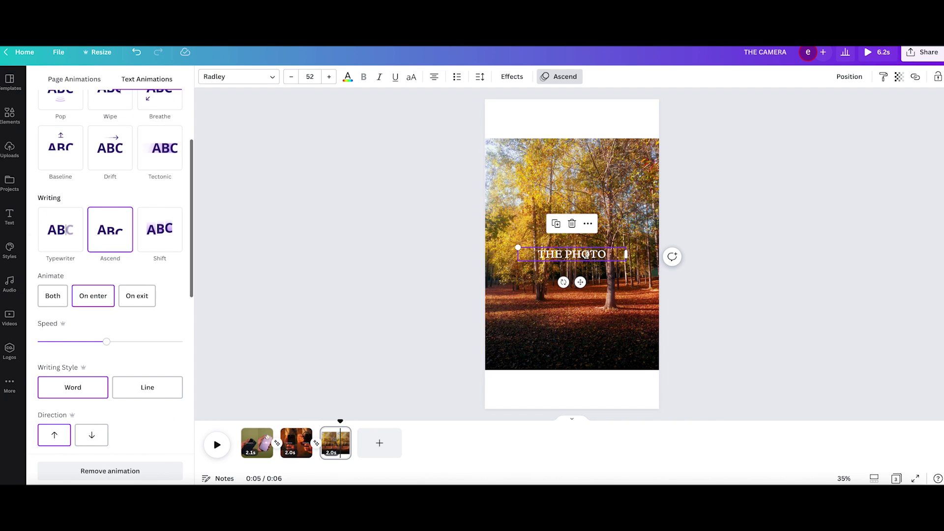
left_click(588, 224)
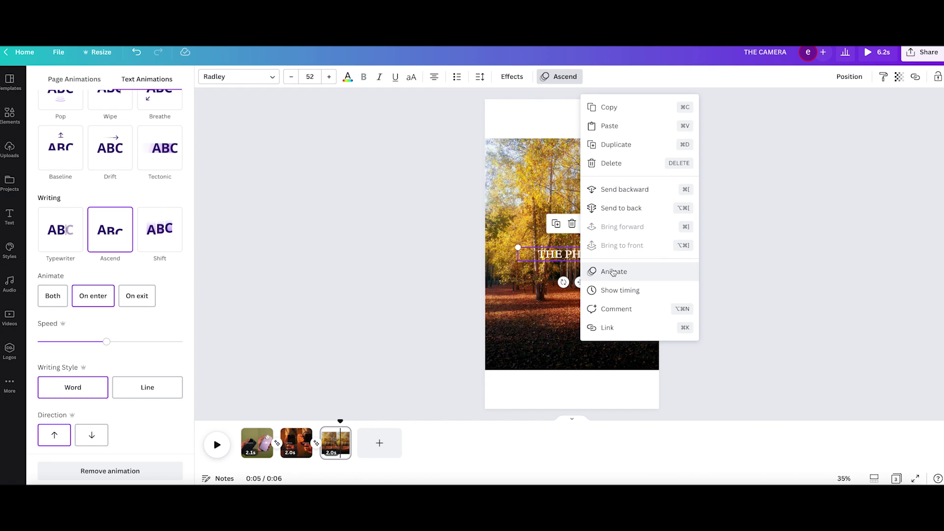
left_click(613, 271)
scroll(159, 148, "up", 5)
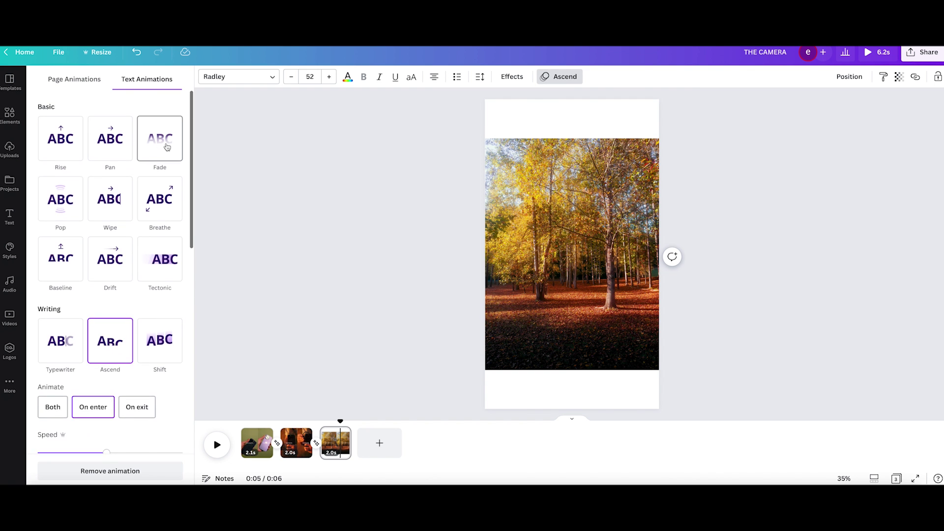
left_click(160, 139)
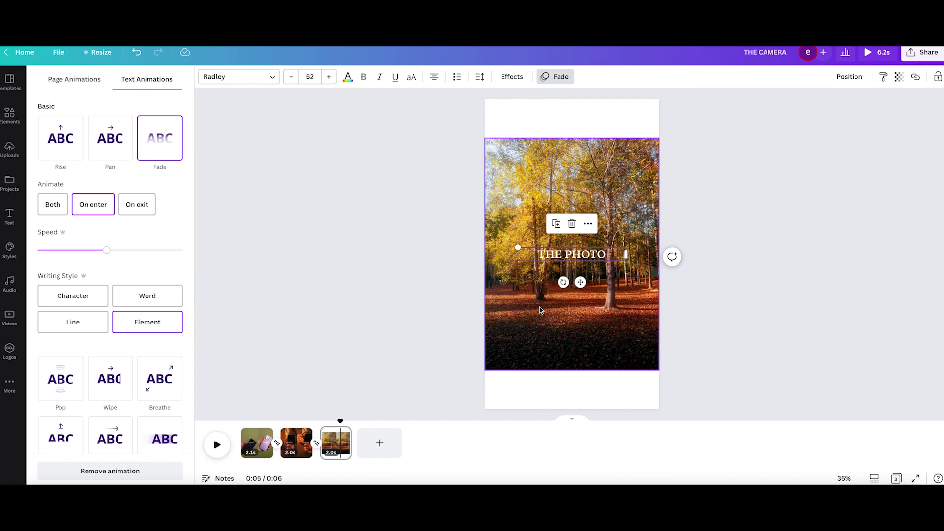
left_click(588, 224)
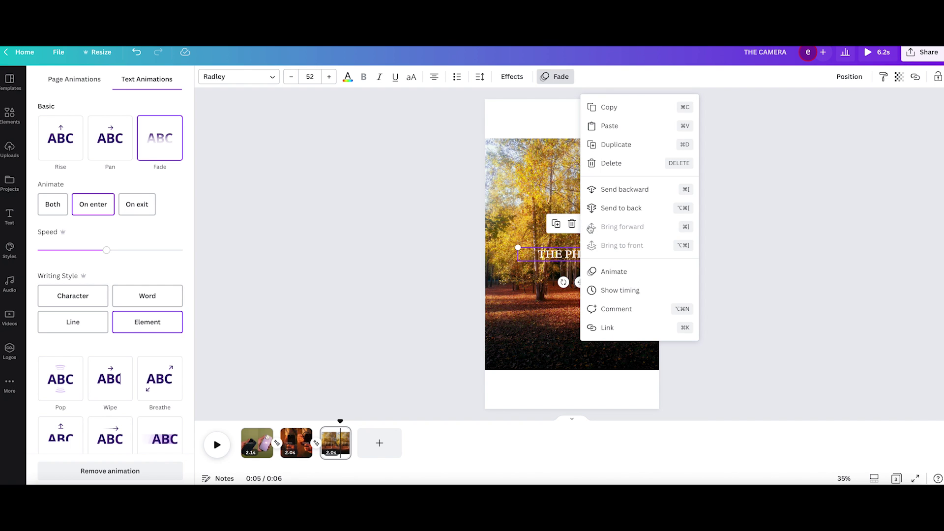
left_click(625, 293)
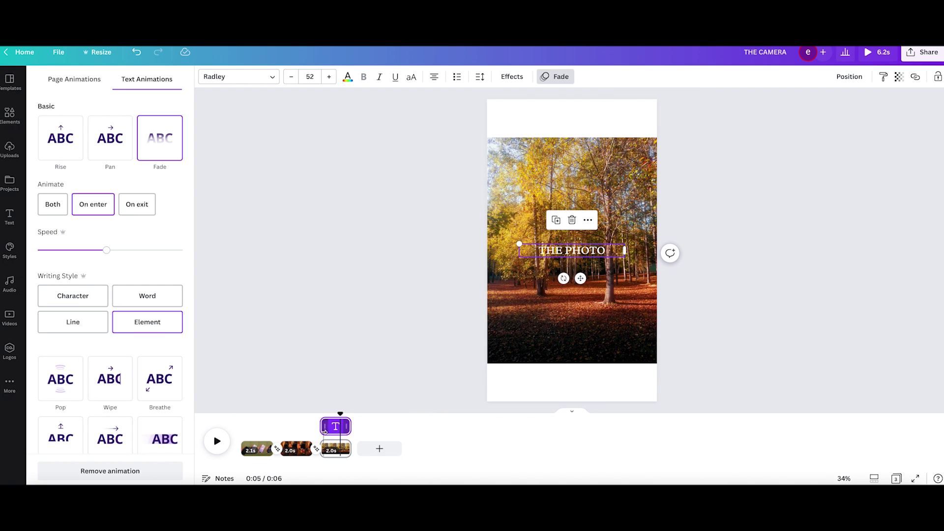
Step: Delay THE PHOTO's start, trim THE CAMERA to end near 1.9 s, and preview the timing
left_click_drag(325, 426, 329, 427)
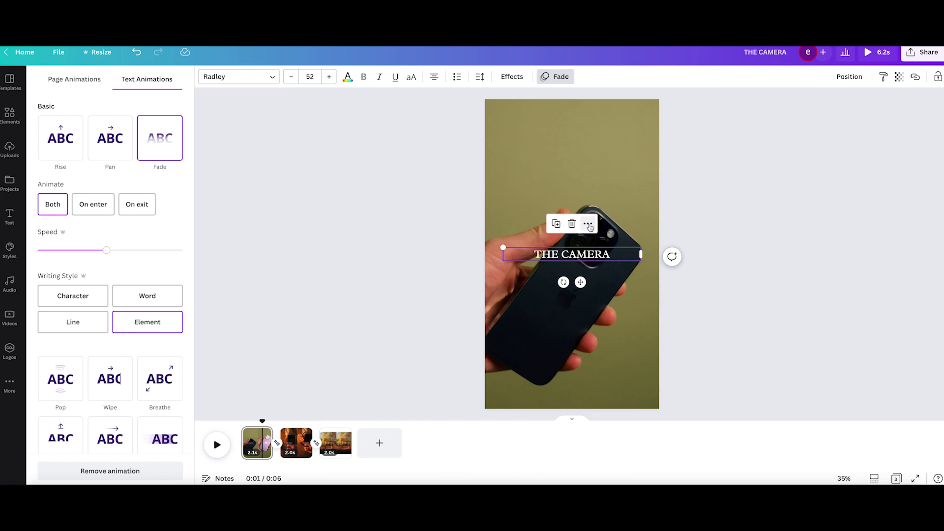
left_click(589, 224)
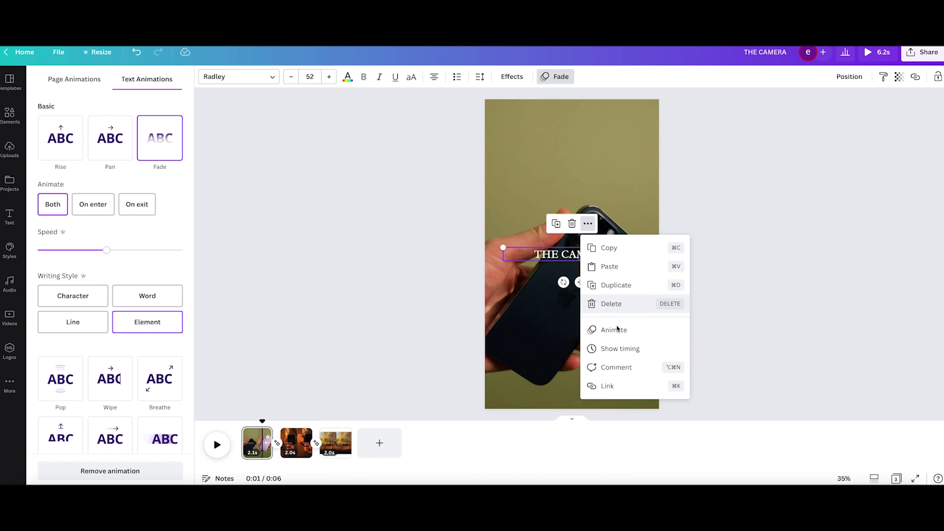
left_click(620, 352)
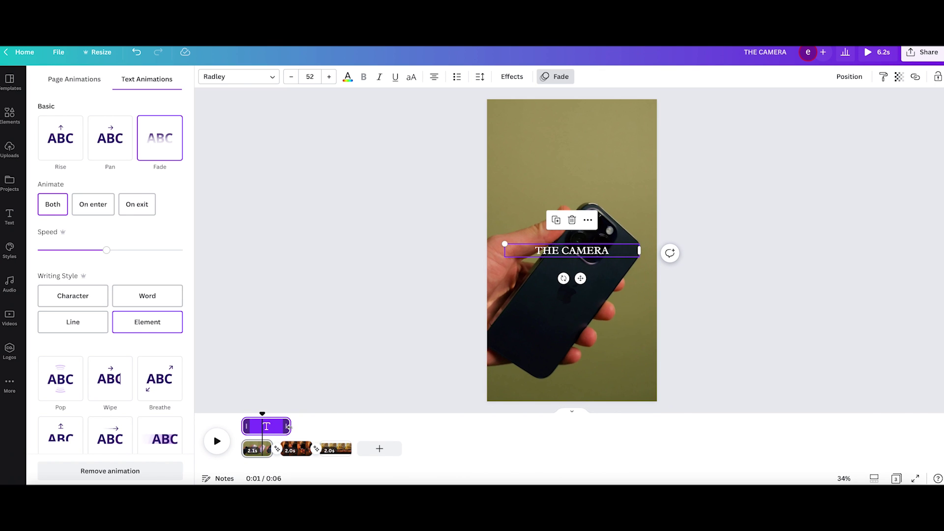
left_click_drag(289, 427, 249, 426)
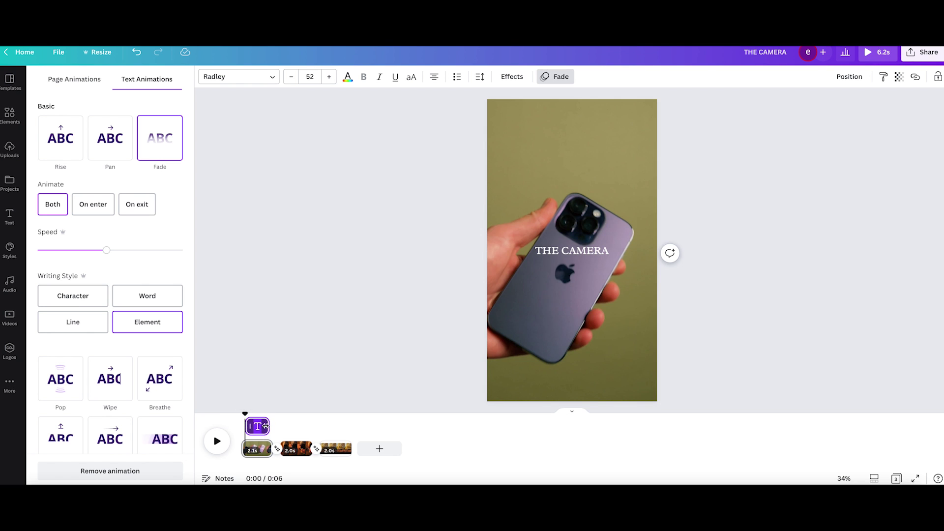
left_click(216, 445)
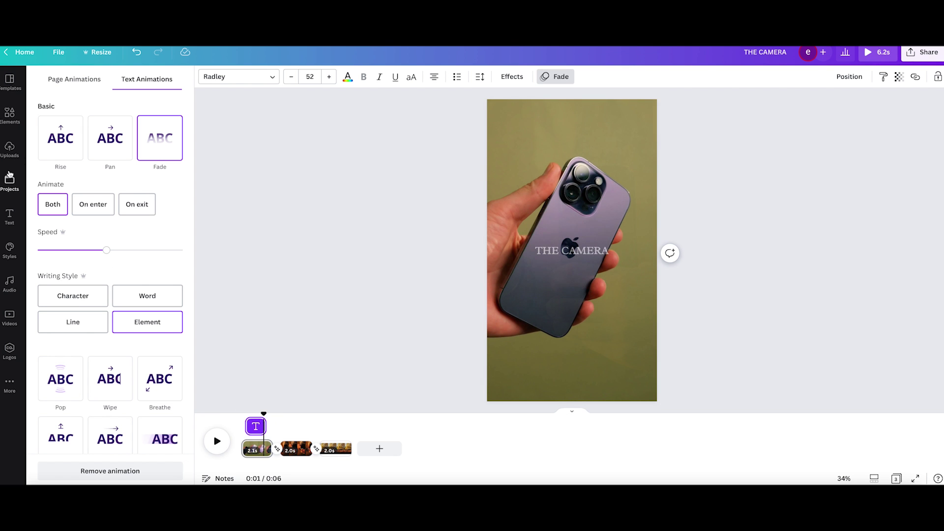
Step: Browse the Ambient audio tracks and drop Wisdom in the Sun under the video as music
left_click(10, 282)
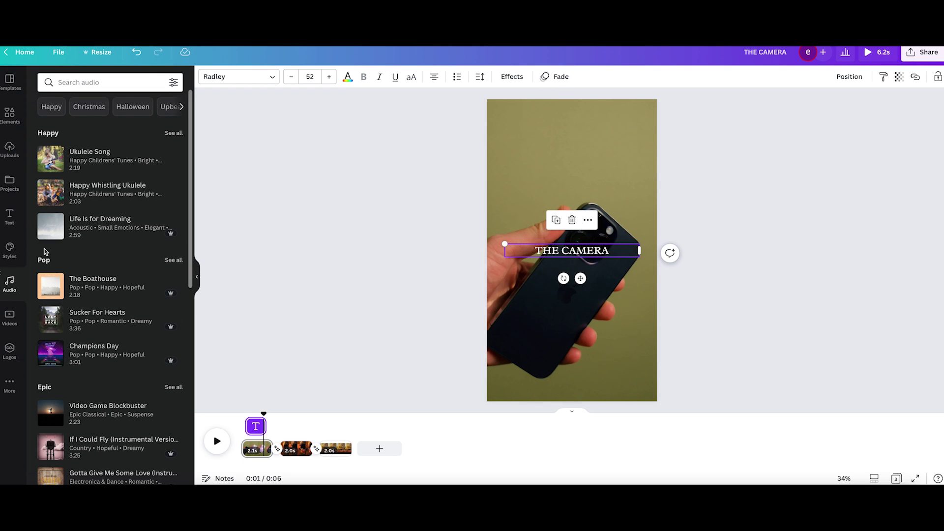
mouse_move(61, 234)
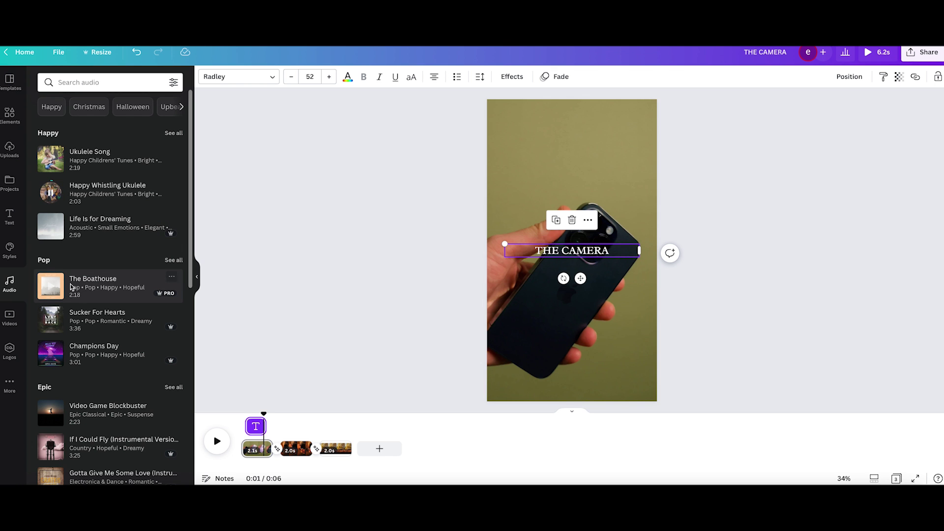
scroll(72, 287, "down", 1)
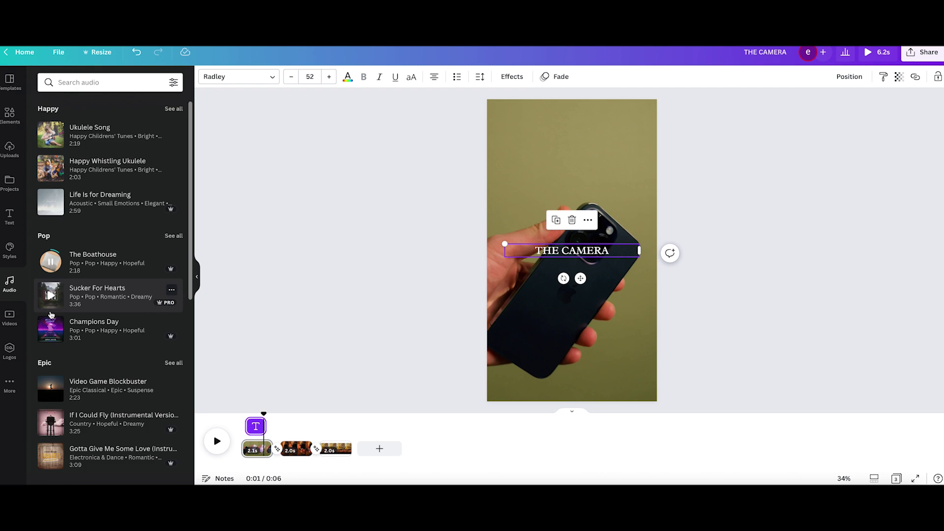
scroll(51, 315, "down", 5)
scroll(49, 332, "down", 3)
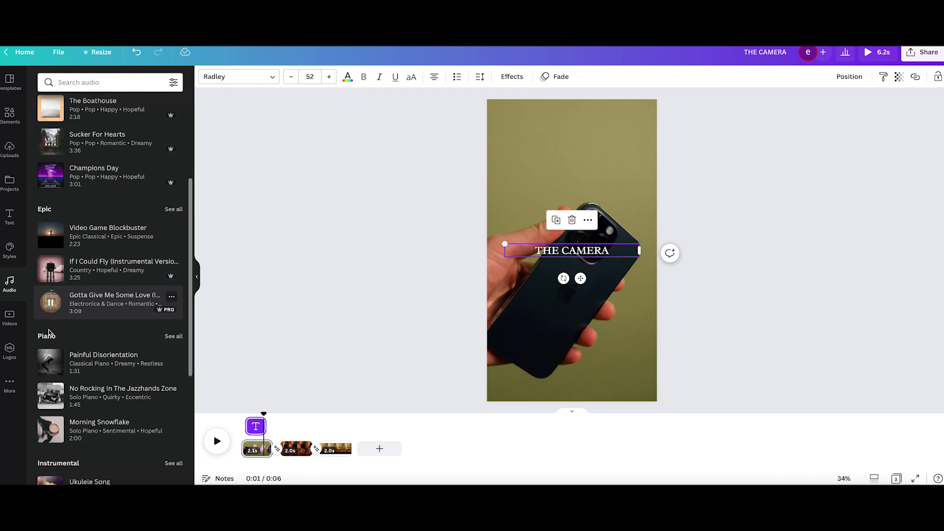
scroll(54, 375, "down", 7)
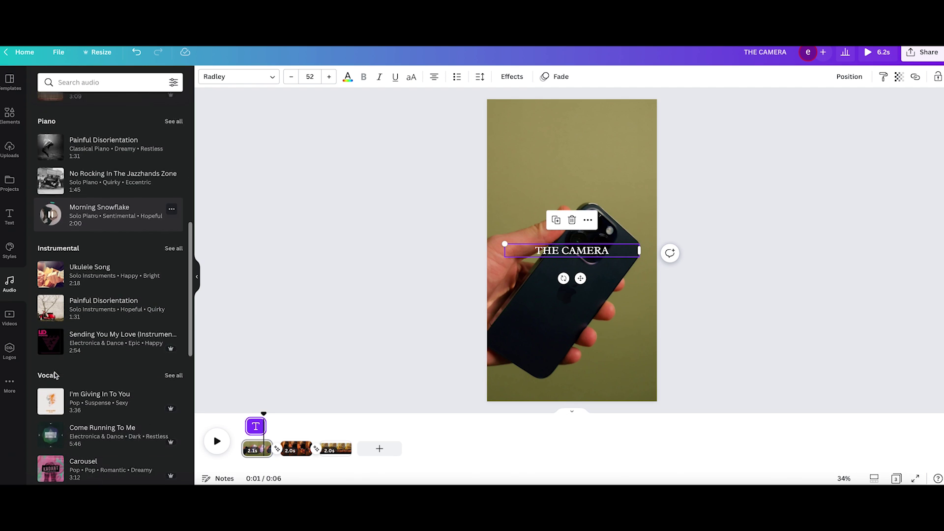
left_click(51, 379)
scroll(51, 379, "down", 9)
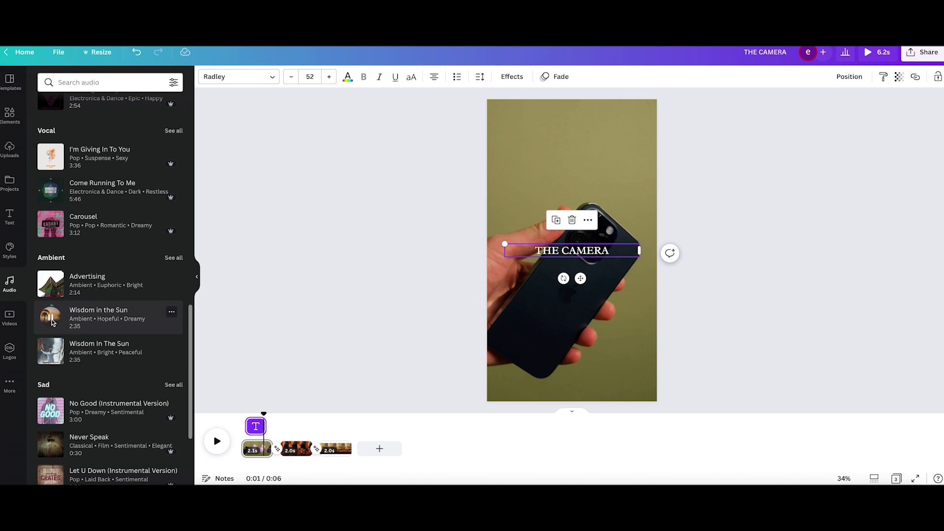
left_click_drag(85, 314, 249, 449)
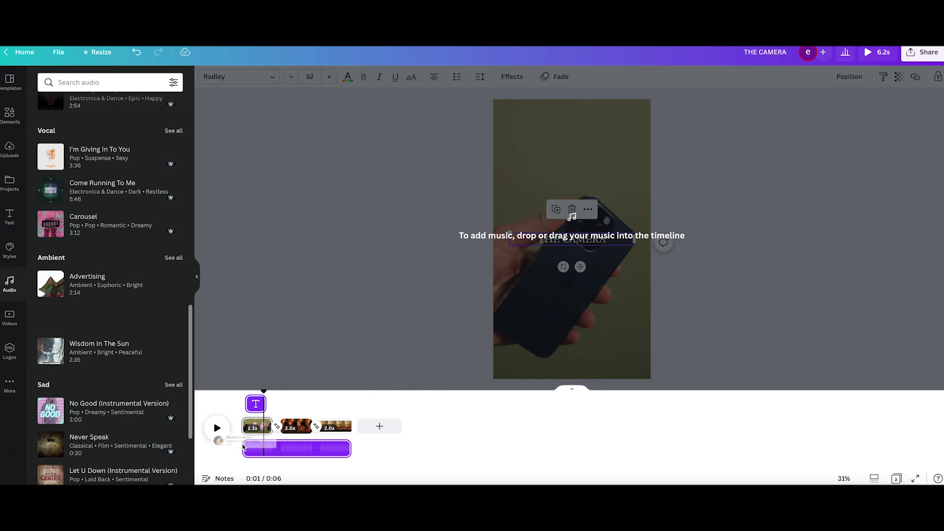
left_click_drag(242, 447, 242, 445)
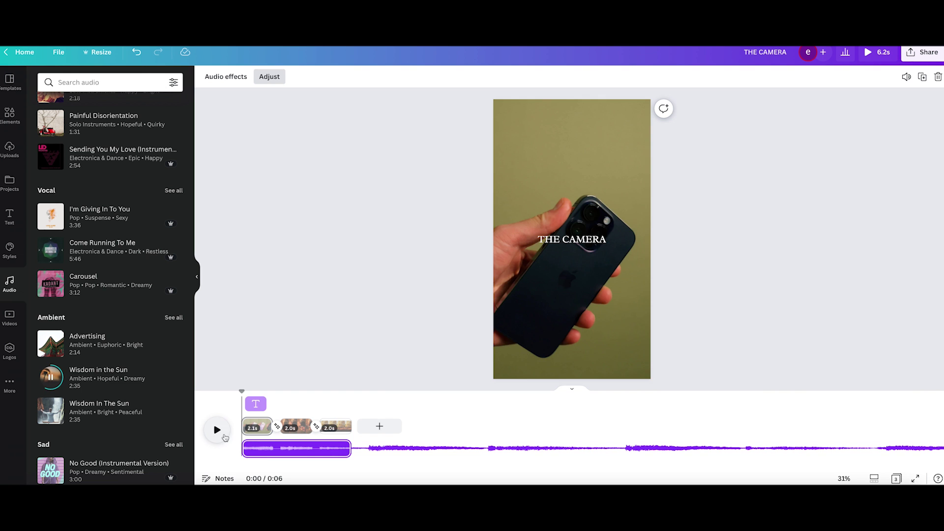
Step: Play the reel preview with Wisdom in the Sun running underneath
left_click(217, 431)
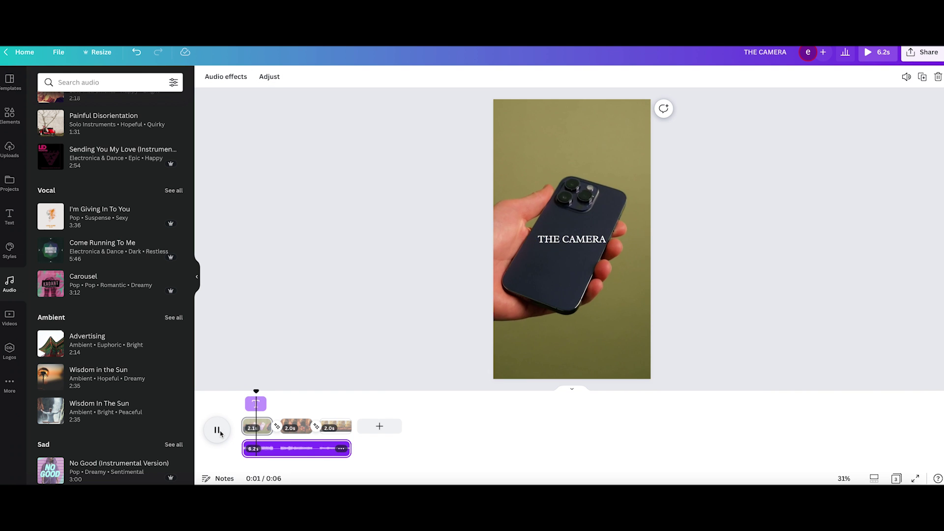